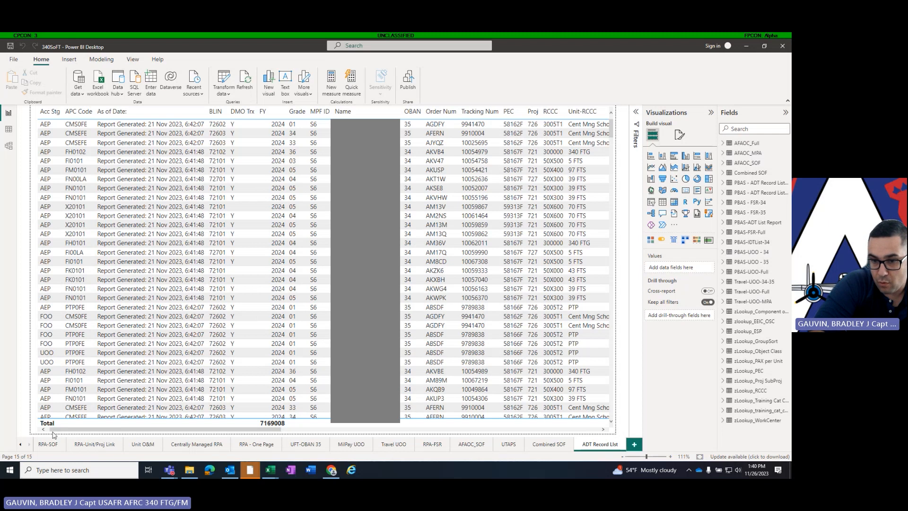
- Go from the ADT Record List page to the MilPay UOO page of the 340SoFT report
left_click(20, 447)
left_click(20, 447)
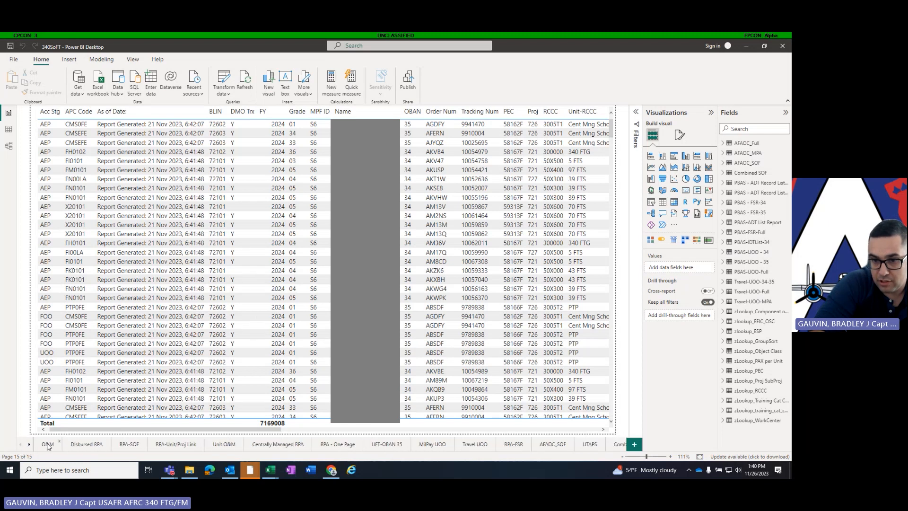
left_click(432, 444)
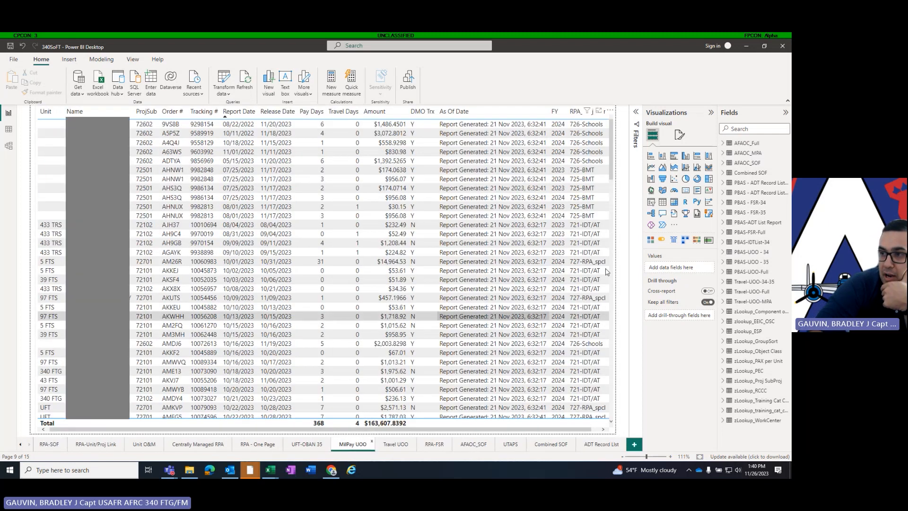
left_click_drag(383, 430, 161, 432)
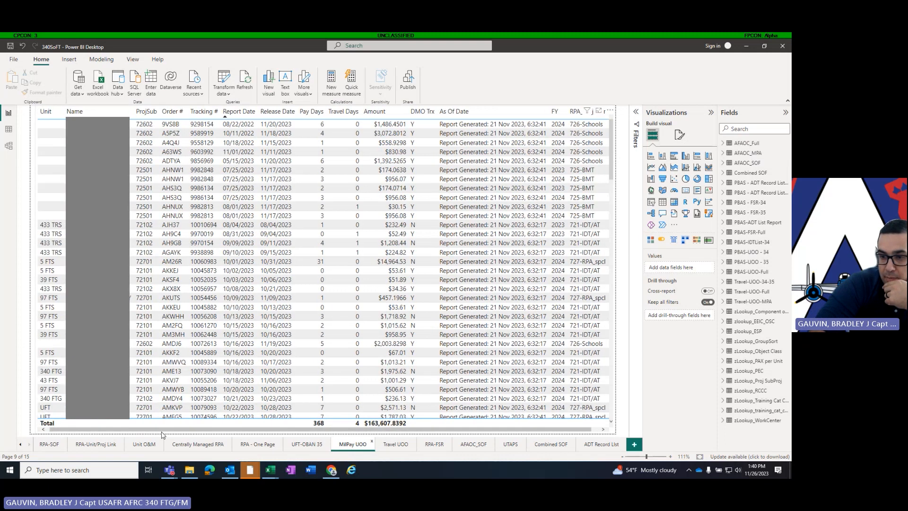
left_click(161, 434)
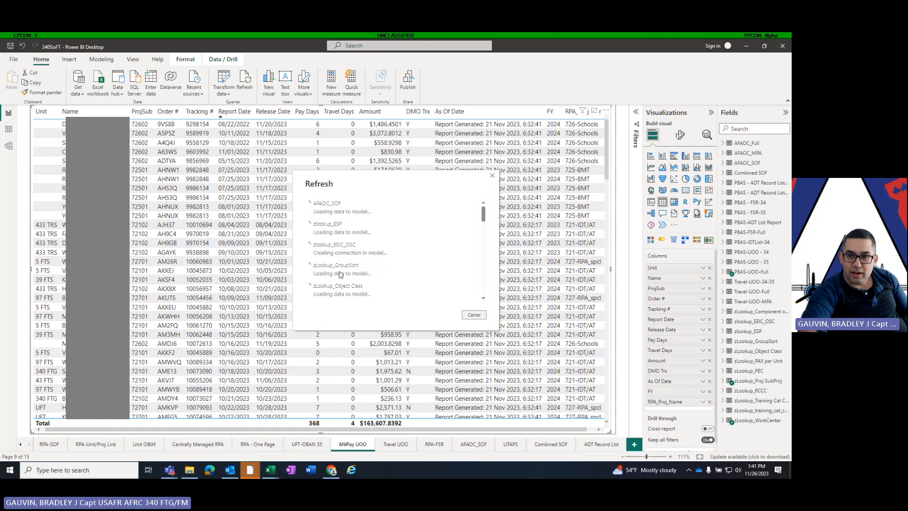
- Review the queries in the data refresh and close the Refresh dialog once loading is complete
scroll(342, 276, "down", 5)
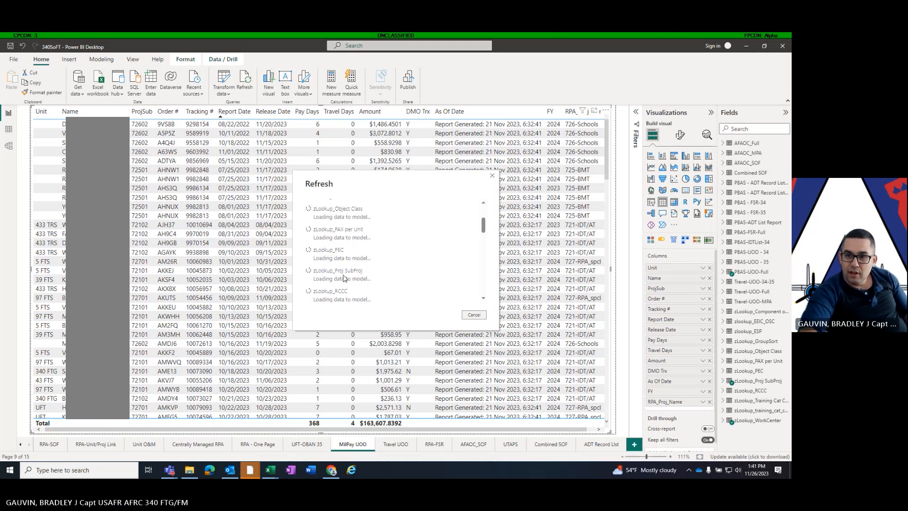
scroll(344, 278, "down", 3)
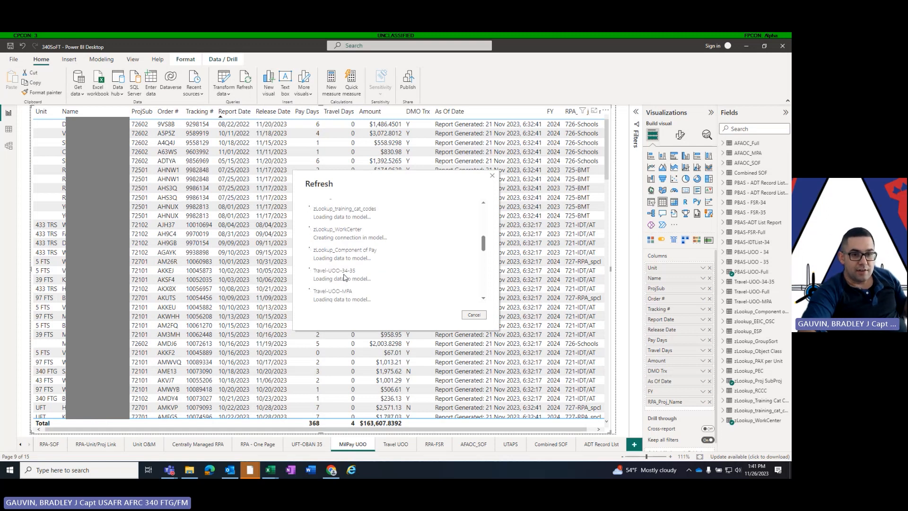
scroll(345, 278, "down", 2)
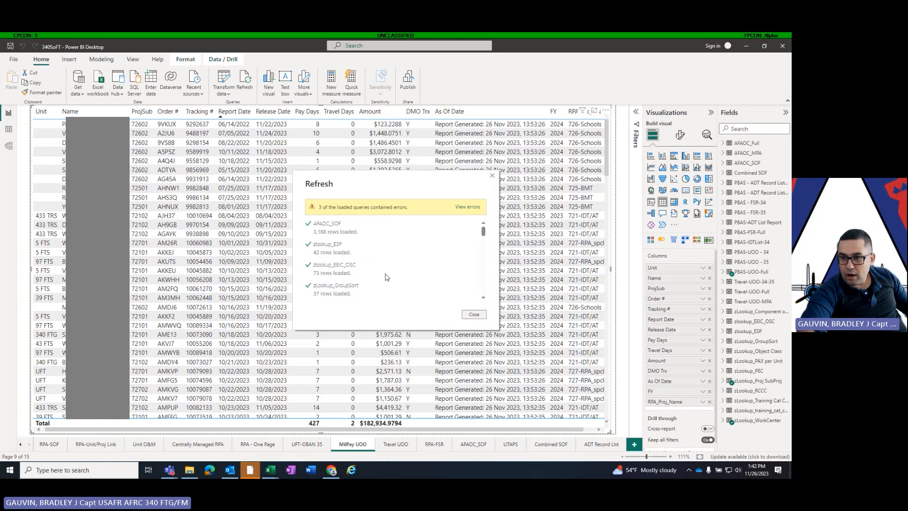
left_click(480, 315)
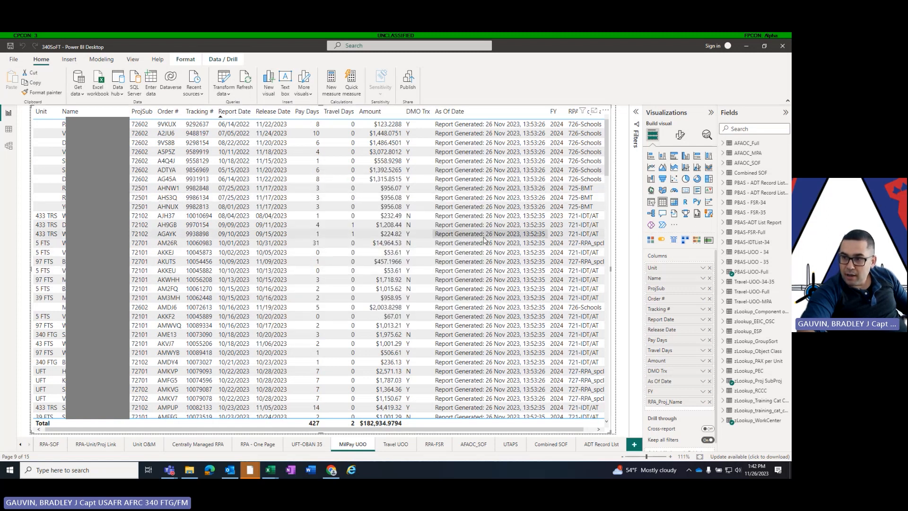
- Export the MilPay UOO table as CSV to the Admin\Data folder, replacing the existing PBAS-UOO Output file
left_click(607, 111)
left_click(642, 124)
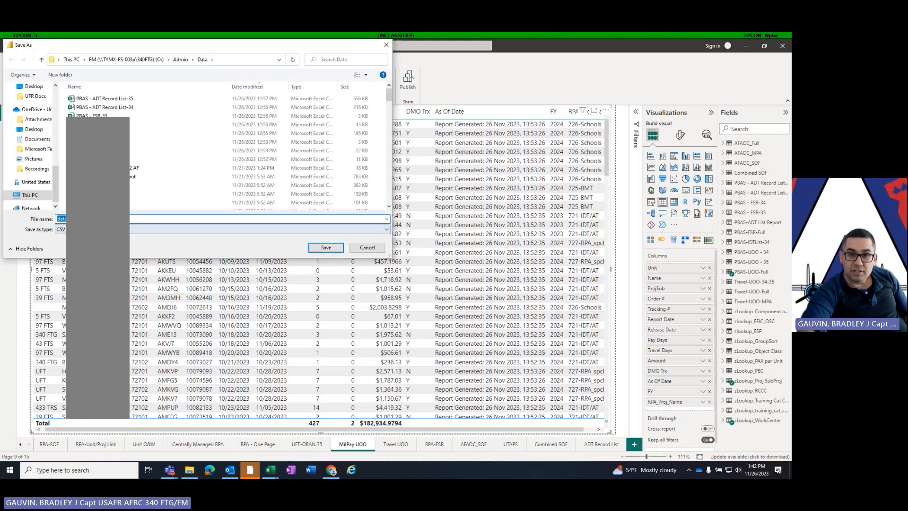
left_click(136, 219)
left_click(204, 60)
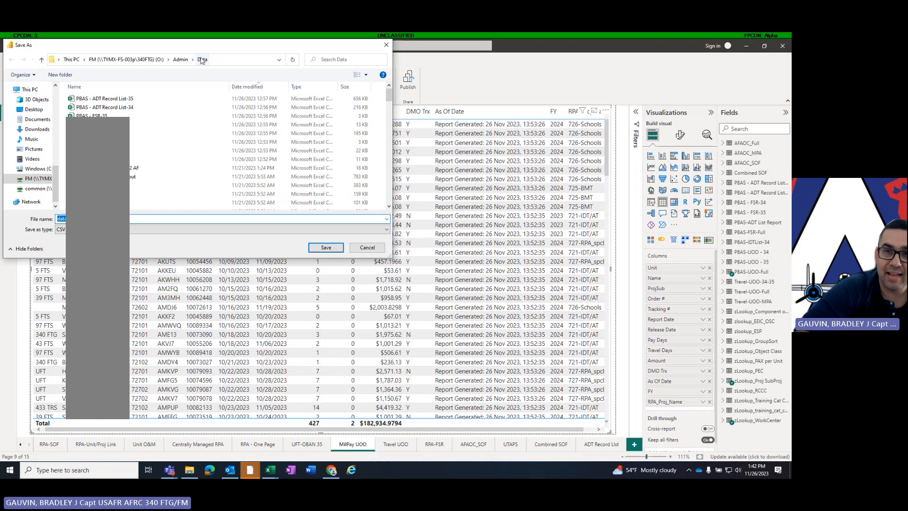
scroll(143, 173, "down", 2)
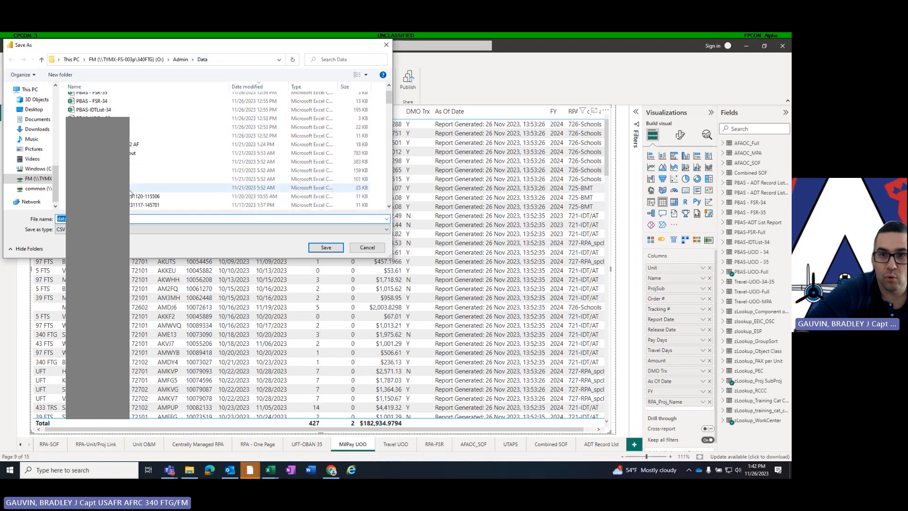
left_click(208, 161)
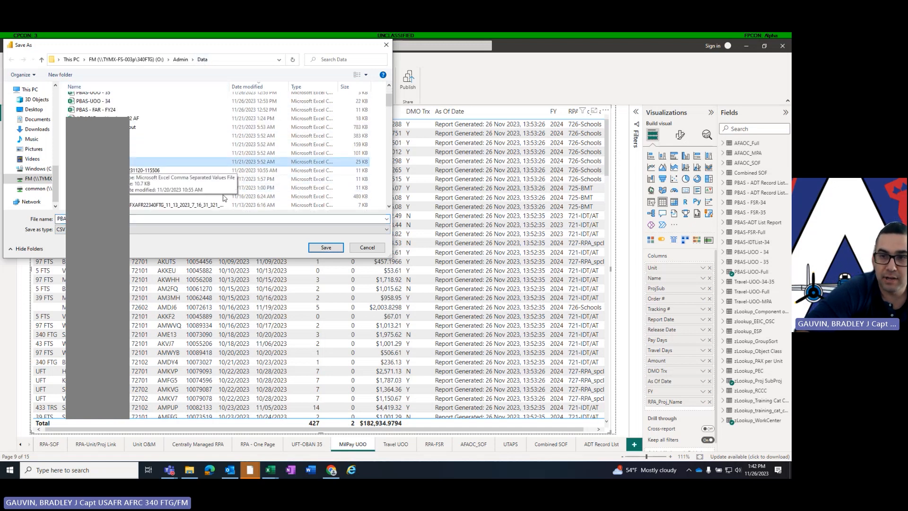
left_click(326, 247)
left_click(415, 254)
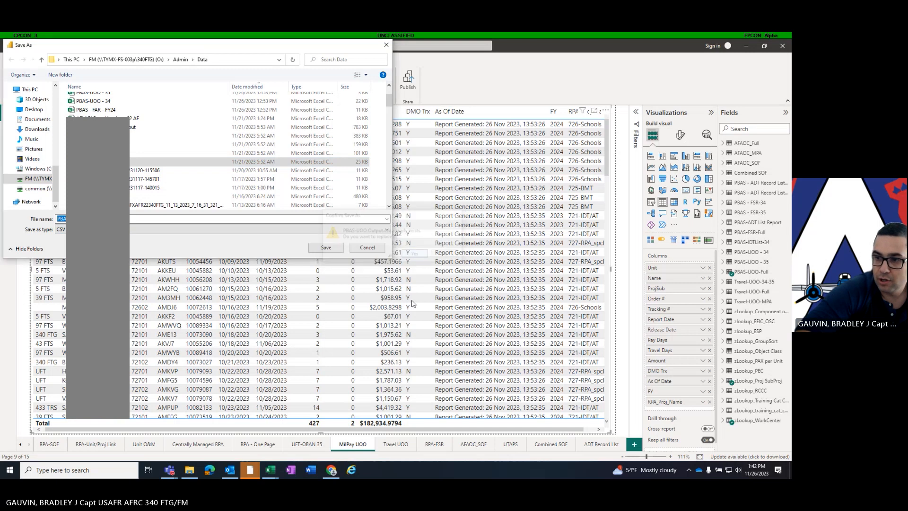
- Export the Travel UOO page's table as CSV, replacing Travel-UOO-Output in the Data folder
left_click(396, 444)
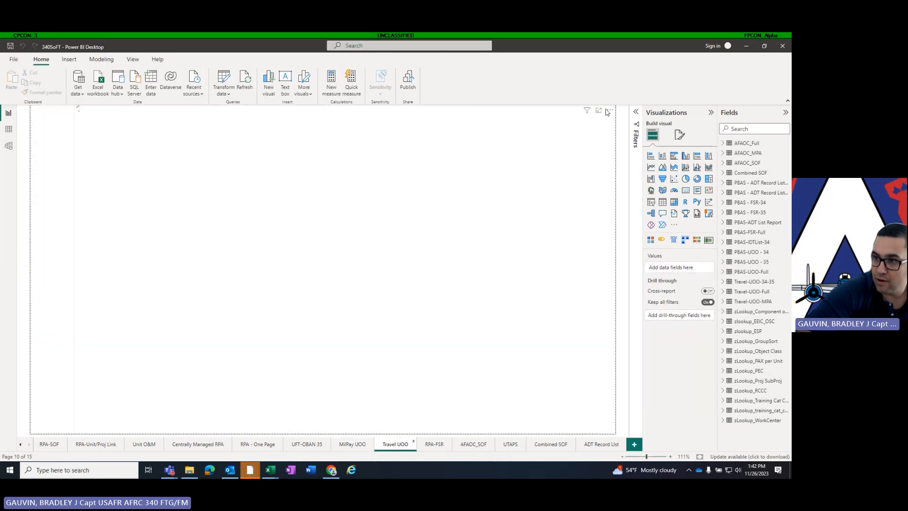
left_click(607, 112)
left_click(614, 124)
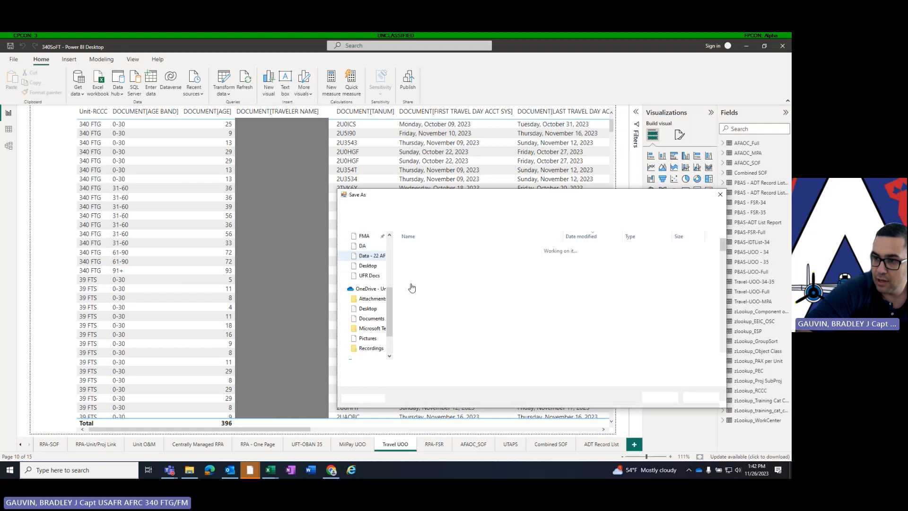
scroll(432, 346, "down", 1)
left_click(432, 337)
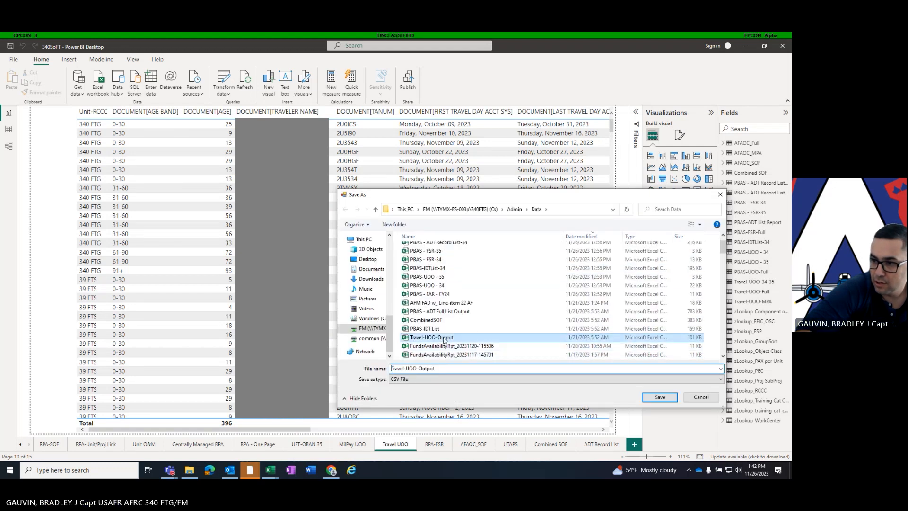
left_click(660, 398)
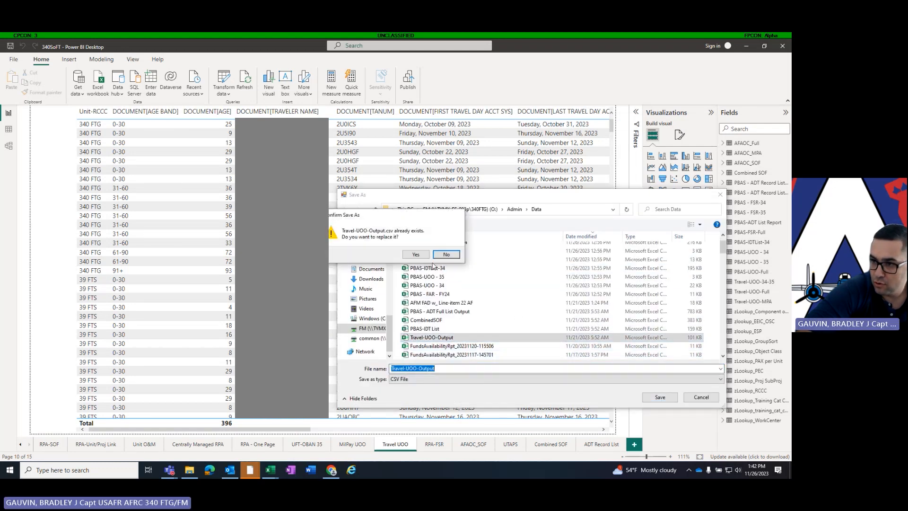
left_click(415, 254)
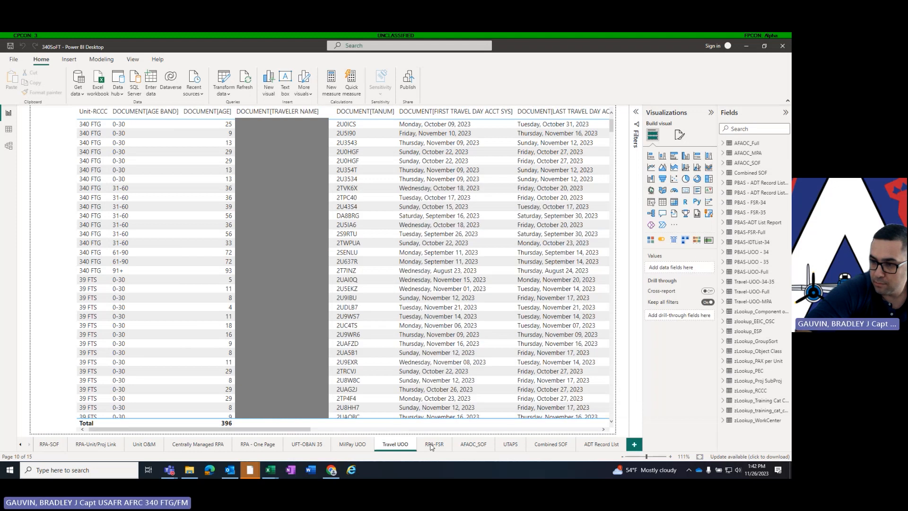
- Export the UTAPS page's table as CSV, replacing PBAS-IDT List in the Data folder
left_click(432, 444)
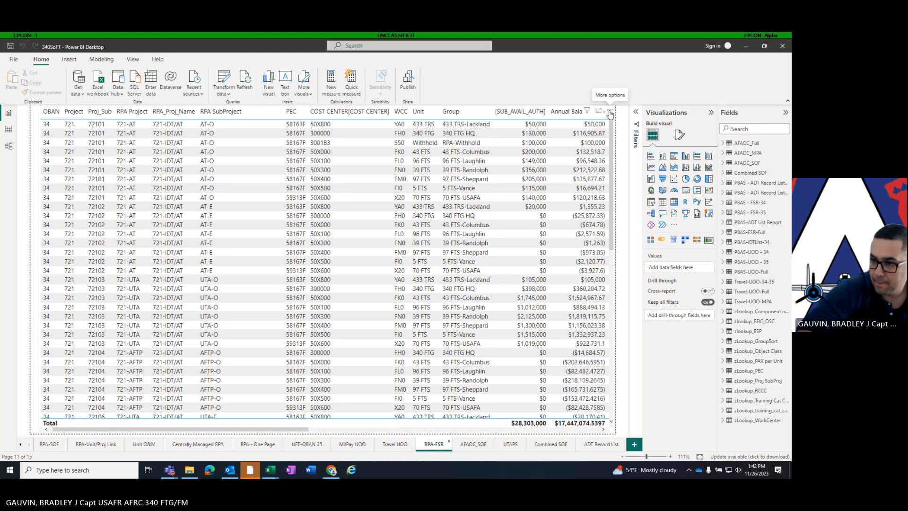
left_click(508, 445)
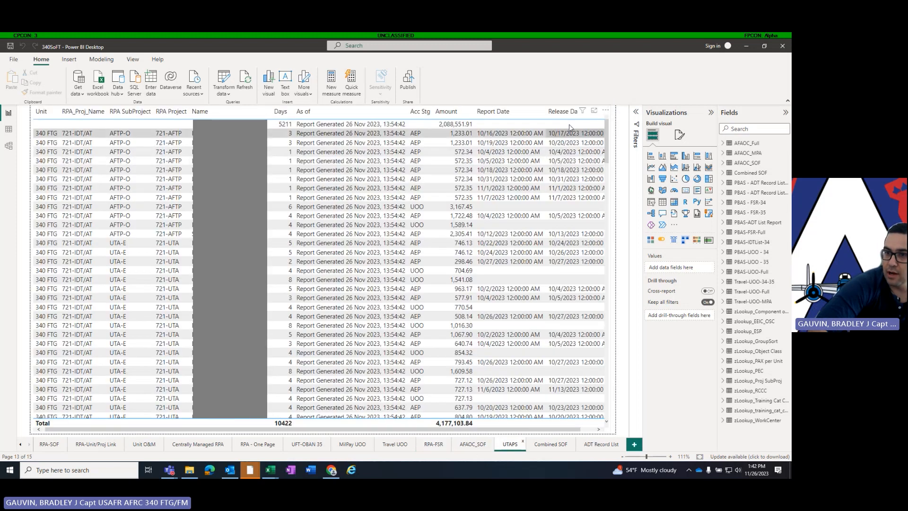
left_click(605, 111)
left_click(615, 122)
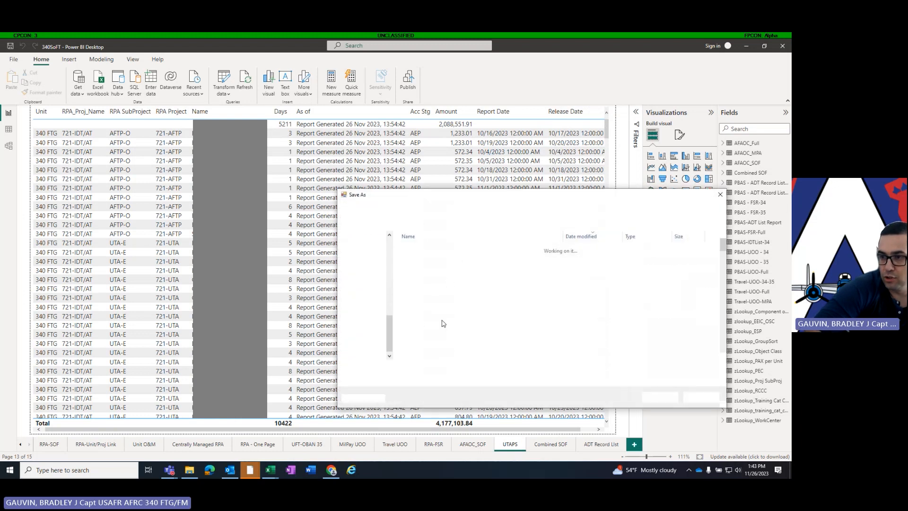
scroll(455, 334, "down", 1)
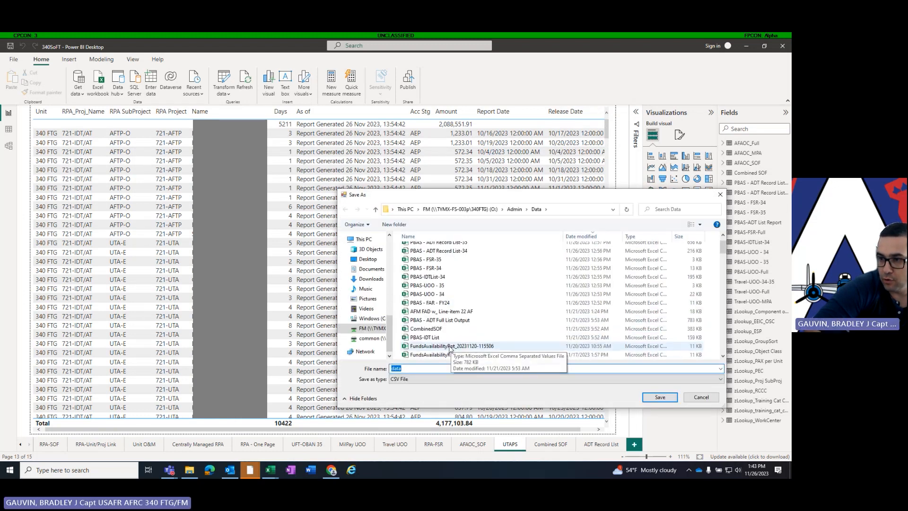
left_click(425, 337)
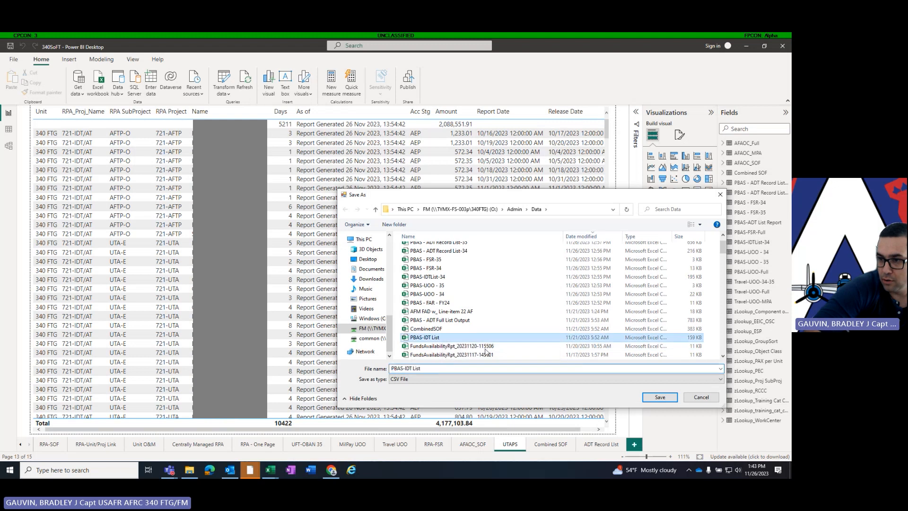
left_click(661, 397)
left_click(416, 255)
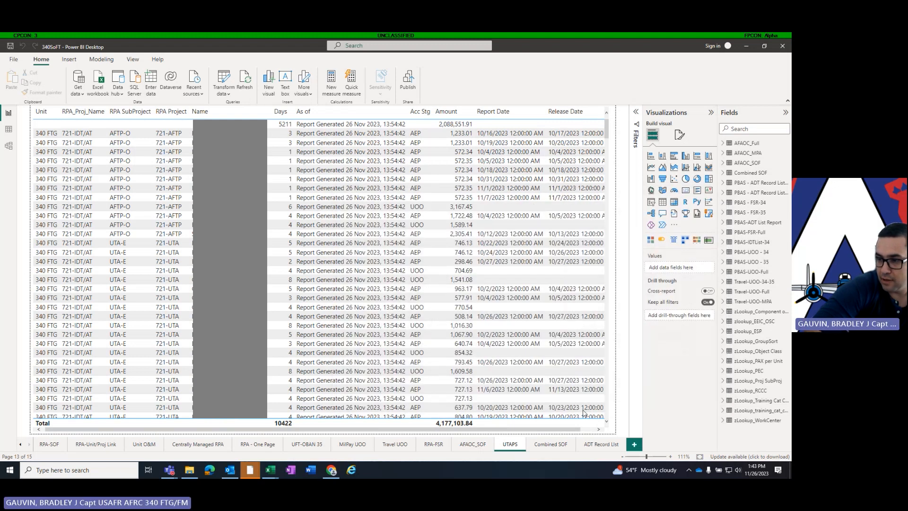
- Export the Combined SOF page's table as CSV, replacing CombinedSOF in the Data folder
left_click(556, 448)
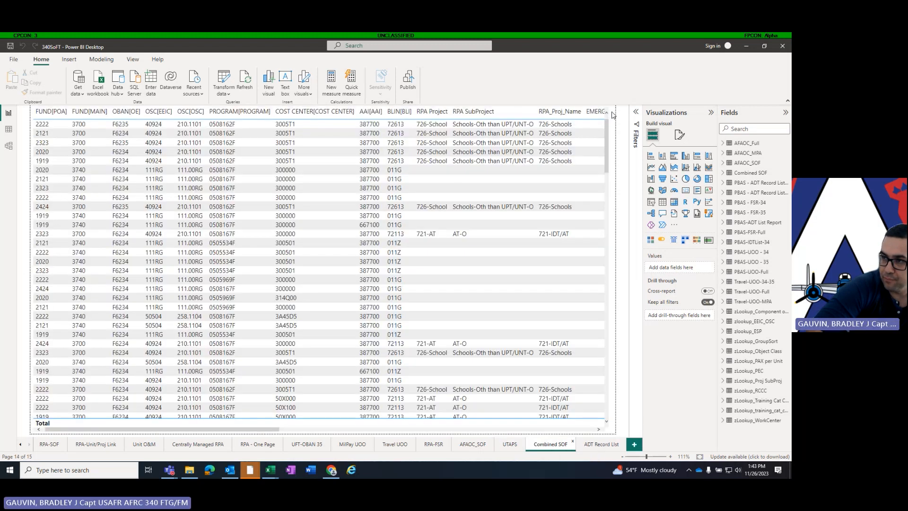
left_click(609, 112)
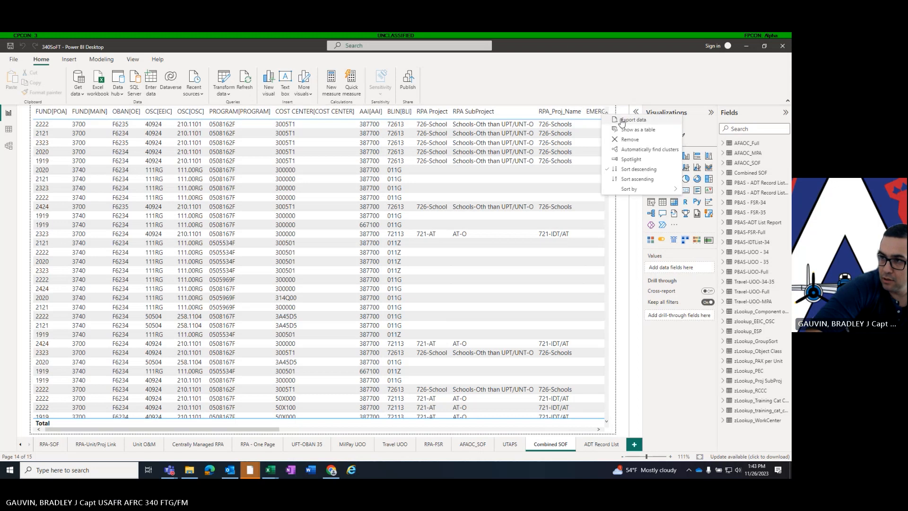
left_click(620, 120)
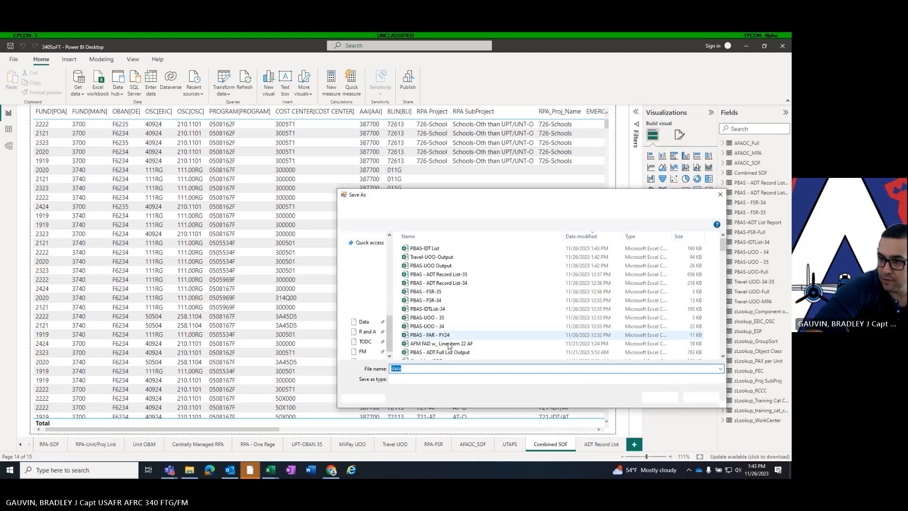
left_click(455, 338)
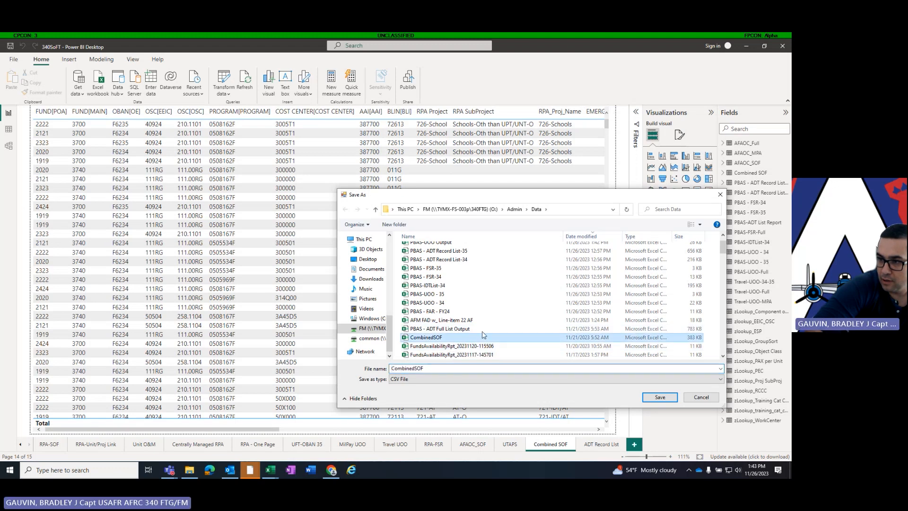
left_click(659, 397)
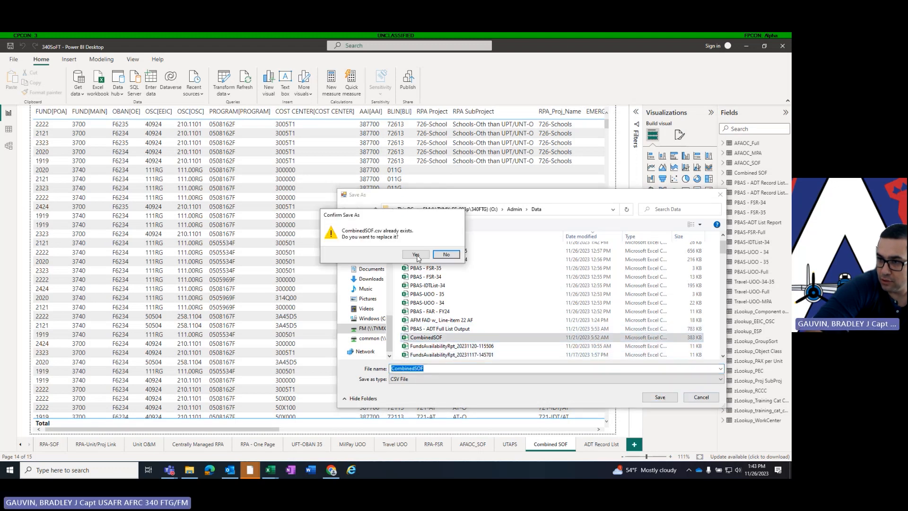
left_click(416, 255)
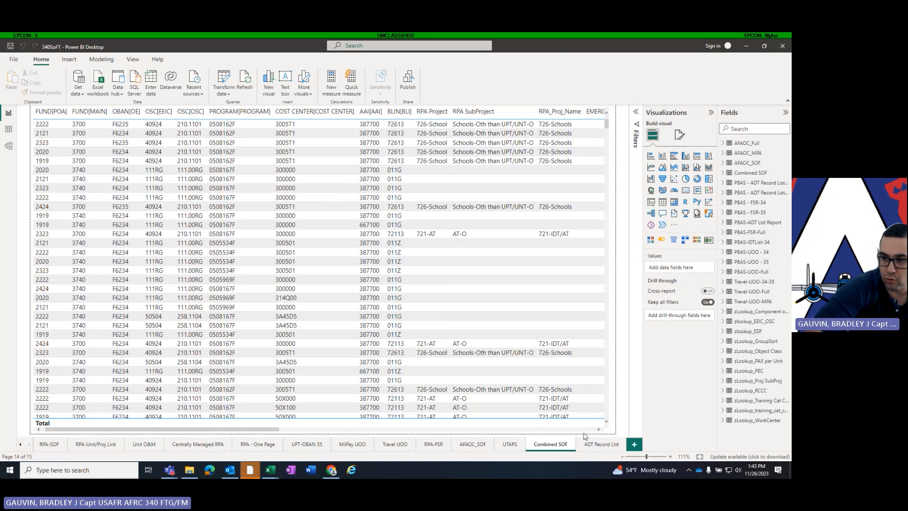
- Export the ADT Record List page's table as CSV, replacing PBAS - ADT Full List Output in the Data folder
left_click(588, 445)
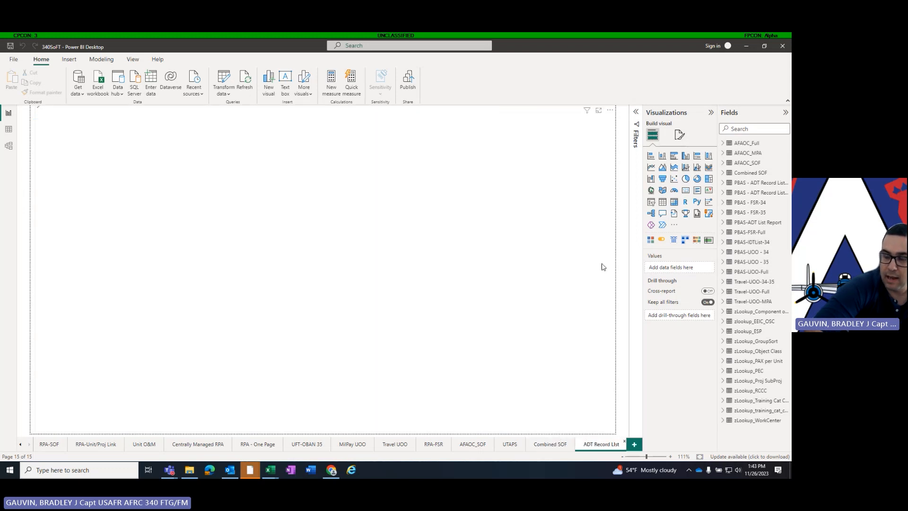
left_click(609, 110)
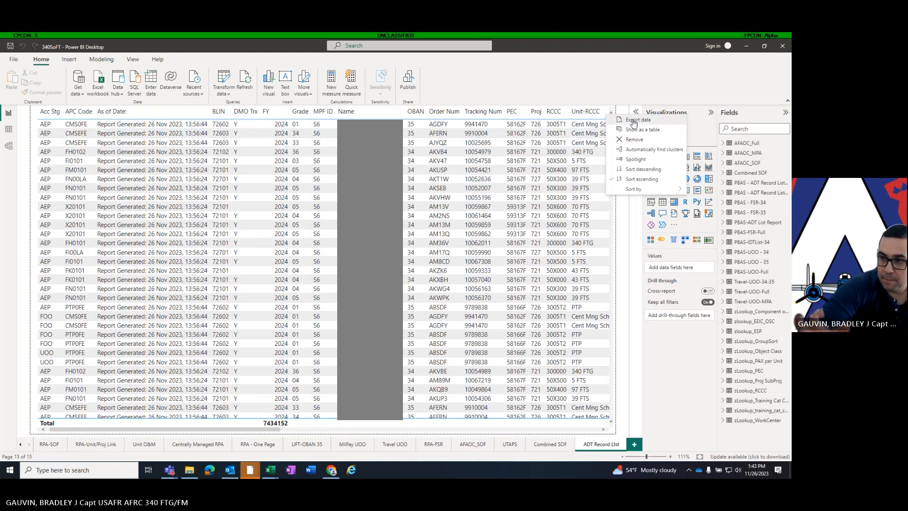
left_click(634, 121)
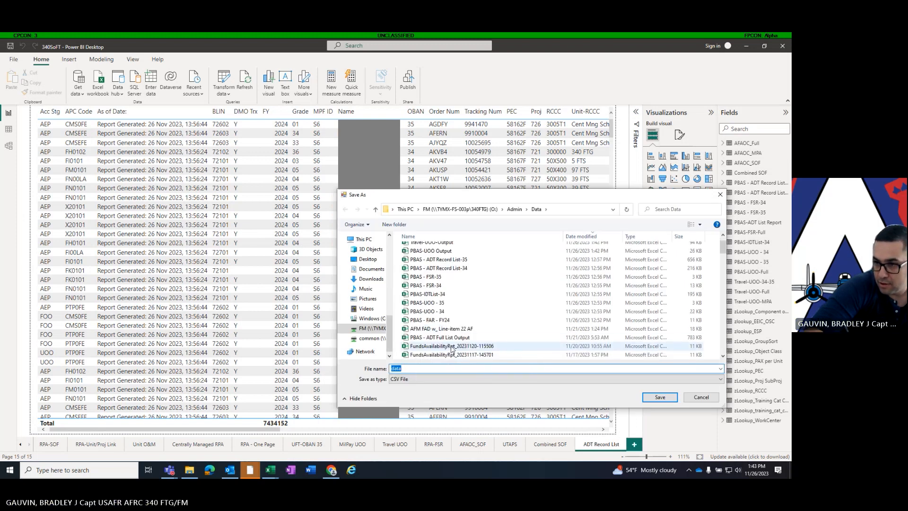
left_click(452, 339)
left_click(675, 398)
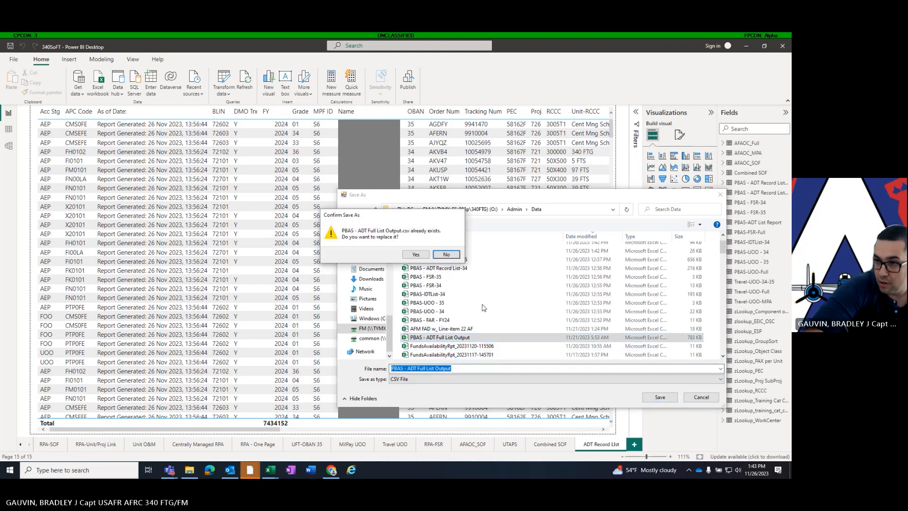
left_click(415, 255)
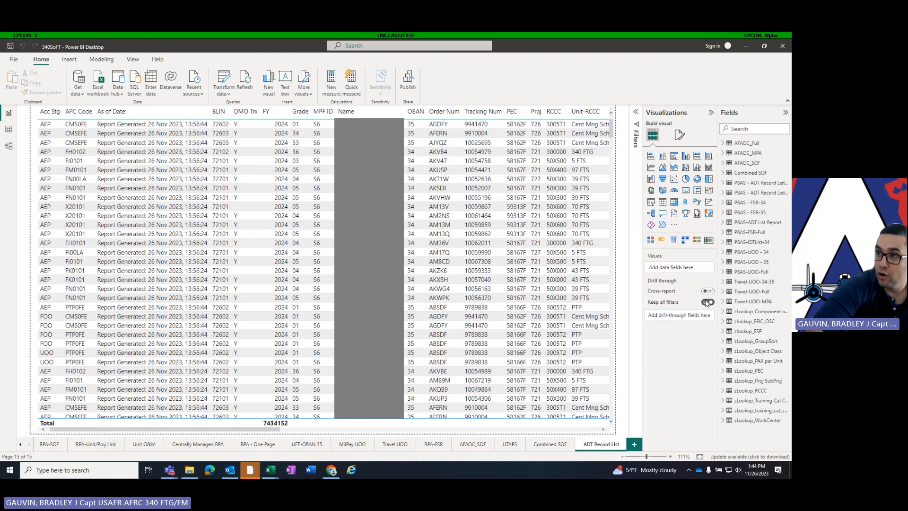
- Minimize the Power BI report and open the IDT Listing workbook in Excel
left_click(750, 49)
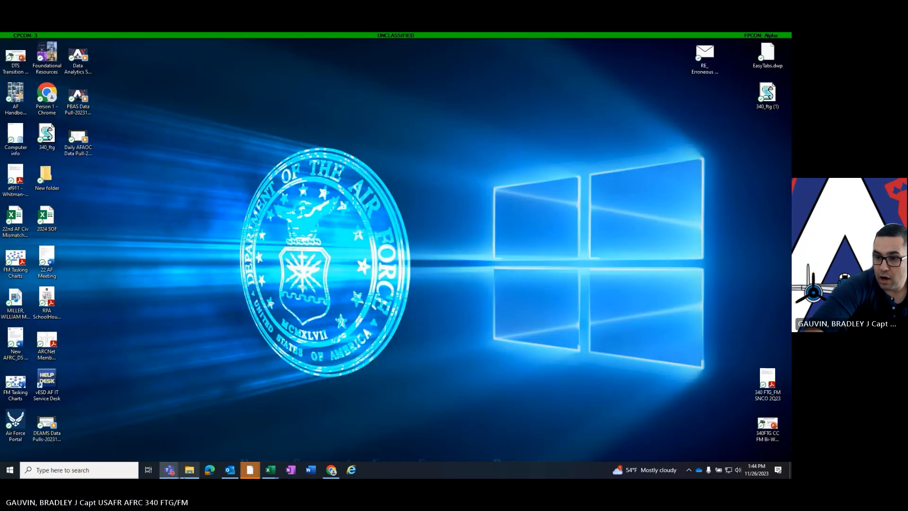
right_click(267, 471)
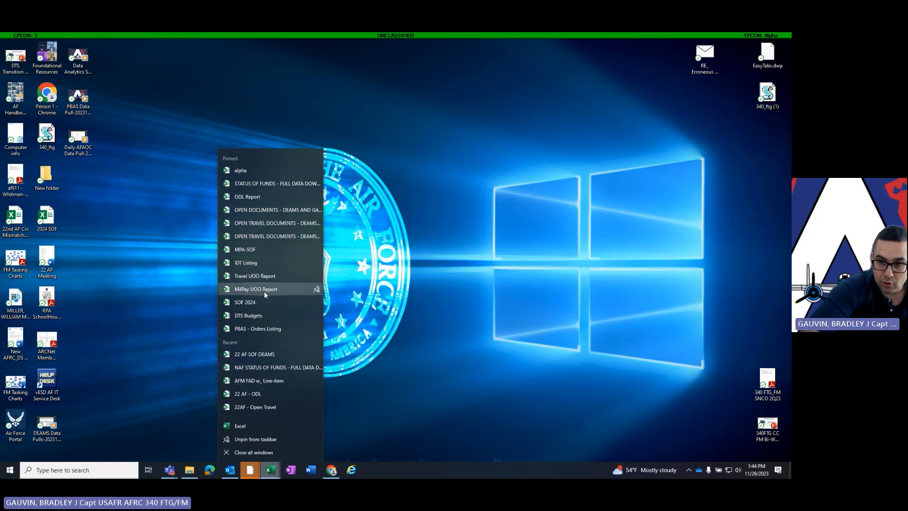
left_click(428, 307)
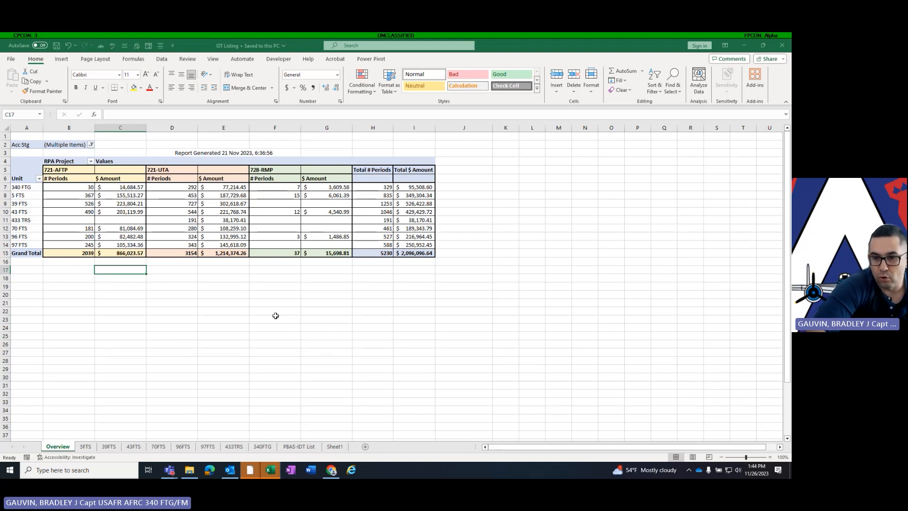
- View the items selected in the Acc Stg filter on the Overview sheet and close the list without changes
left_click(345, 392)
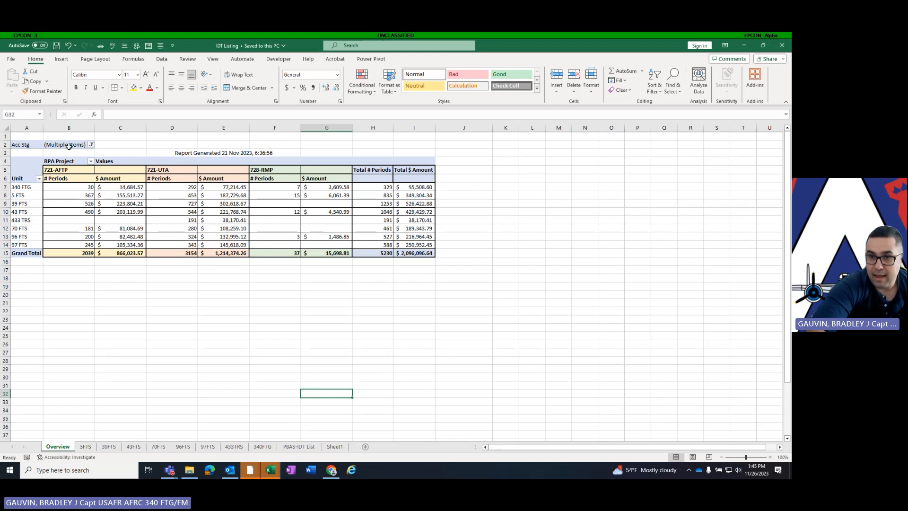
left_click(91, 145)
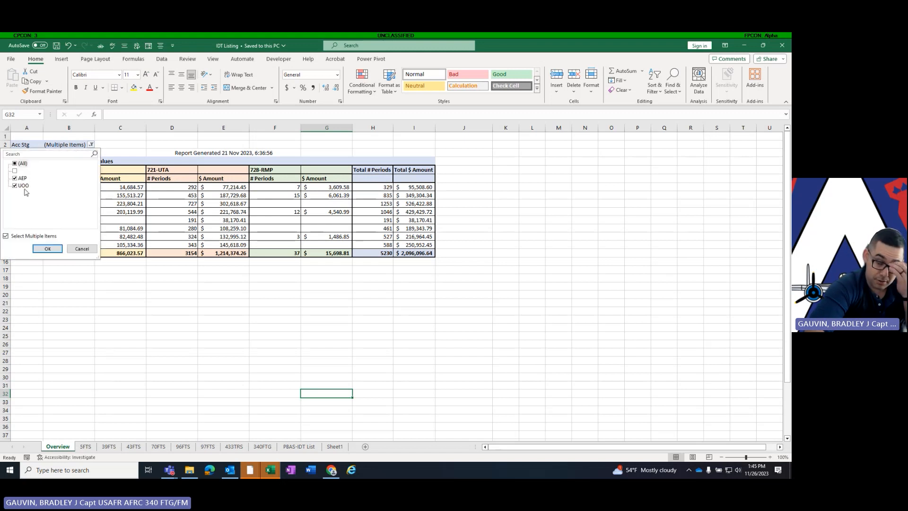
left_click(135, 142)
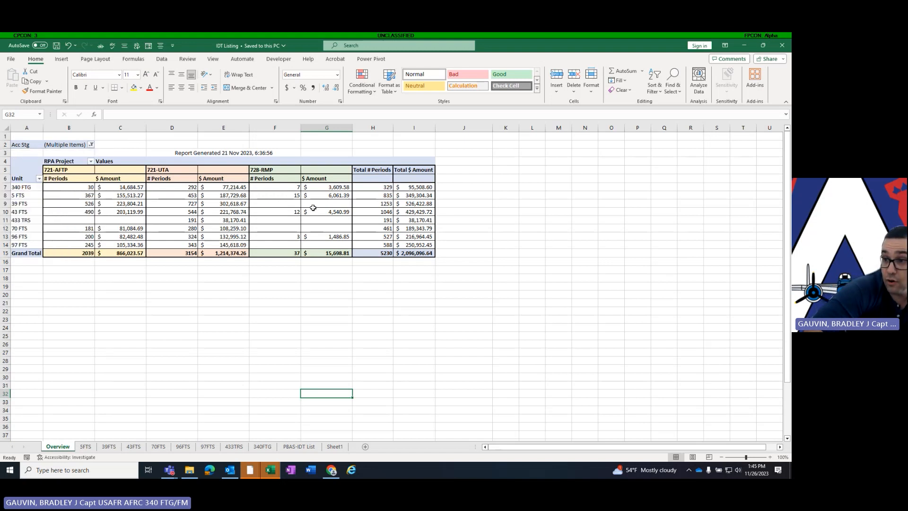
- Select the Overview pivot table and refresh all of the IDT Listing workbook's data twice
left_click(415, 255)
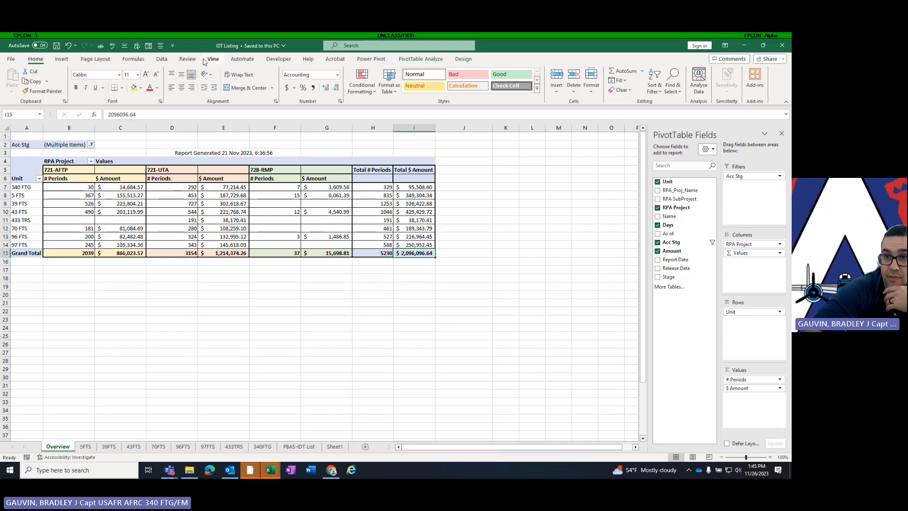
left_click(162, 60)
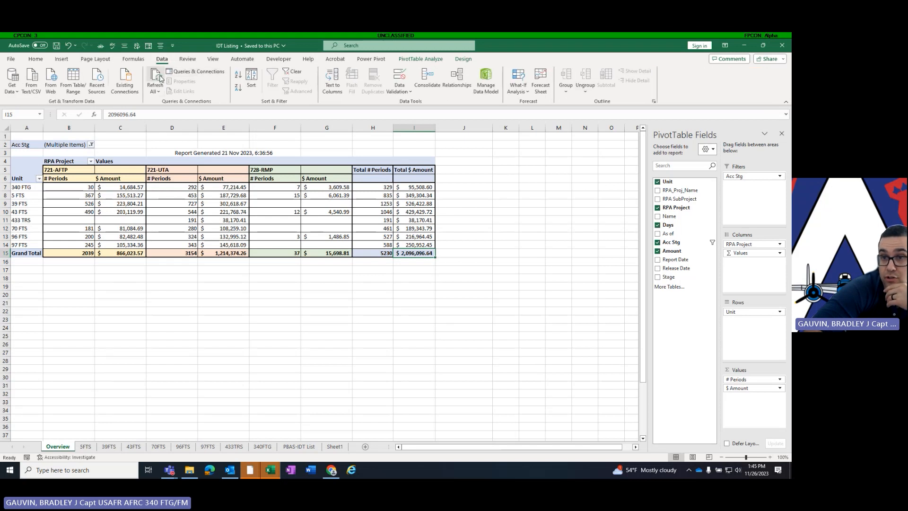
left_click(156, 75)
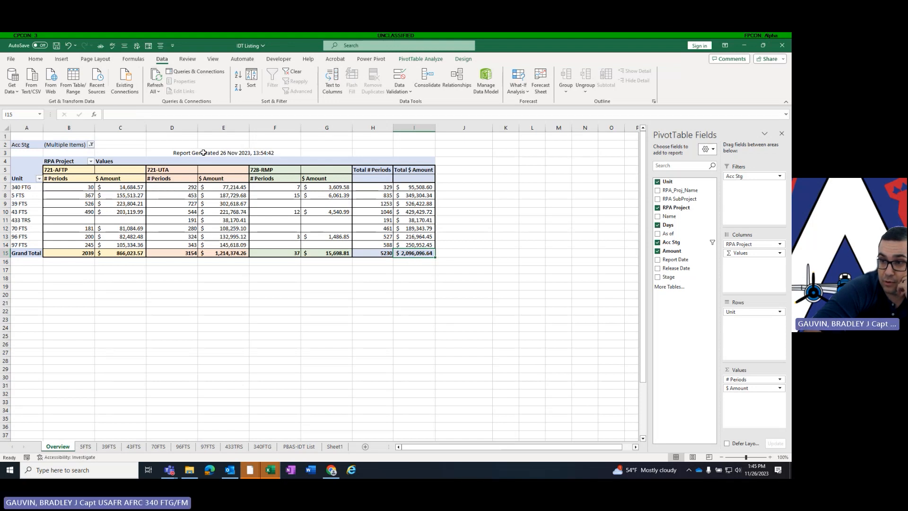
left_click(159, 76)
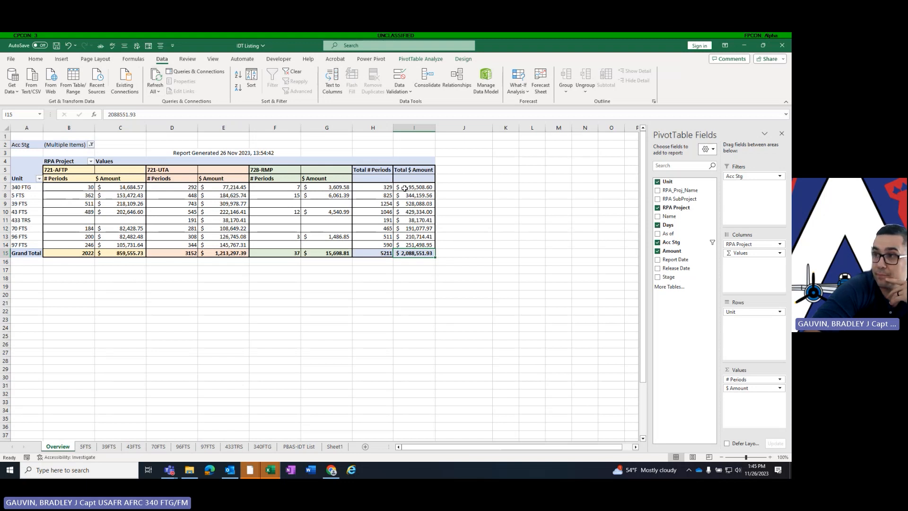
- Close the PivotTable field list and save the IDT Listing workbook
left_click(782, 134)
left_click(56, 45)
left_click(783, 45)
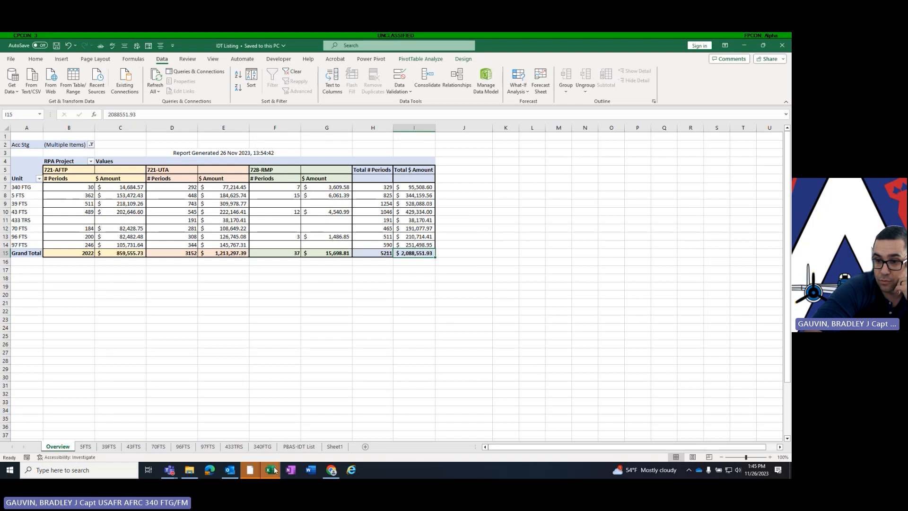
- Look through the open Excel workbooks, bring up Book1 and minimize it again
mouse_move(275, 470)
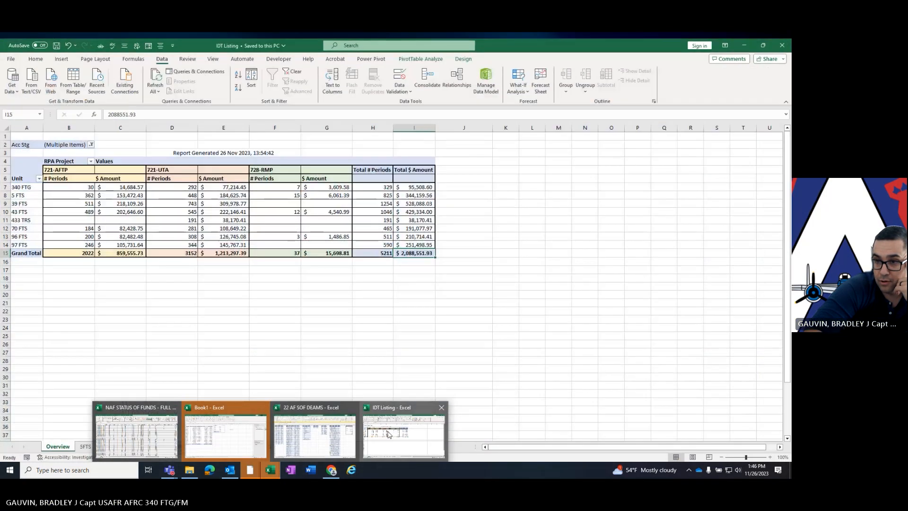
left_click(389, 433)
left_click(374, 328)
left_click(271, 469)
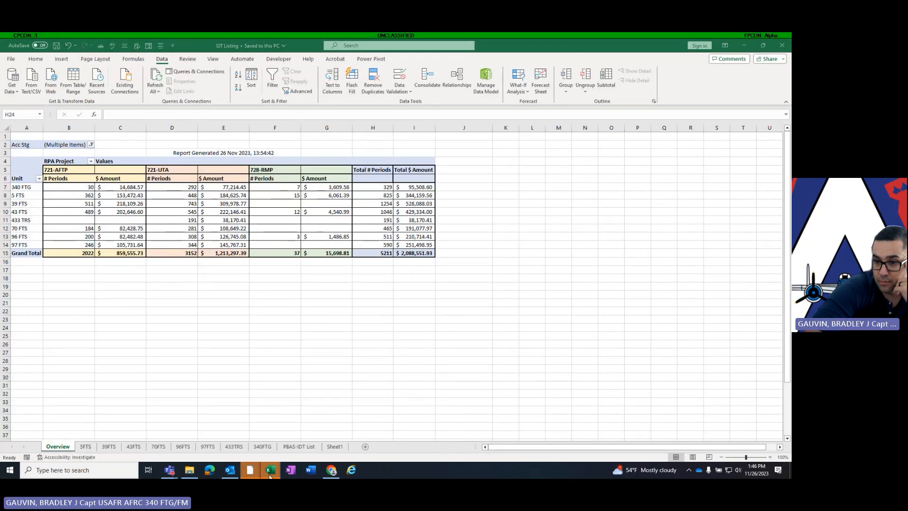
mouse_move(269, 475)
left_click(239, 428)
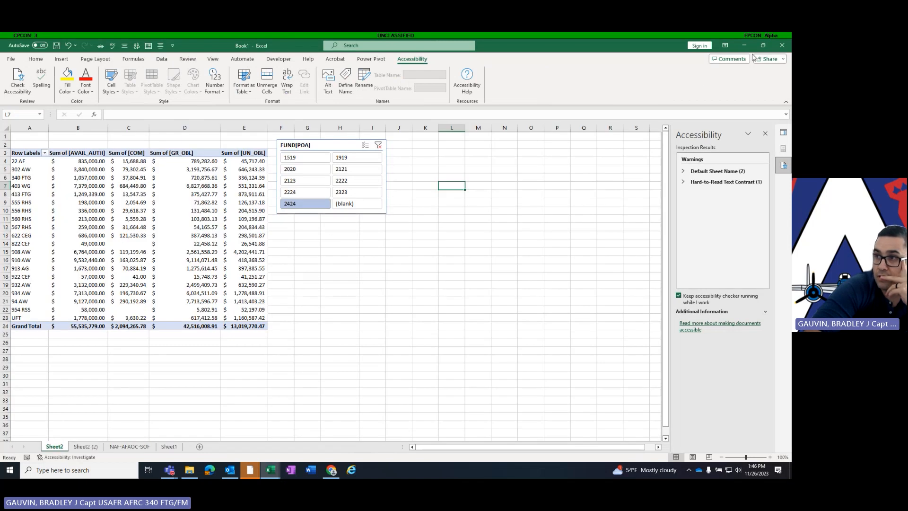
left_click(746, 46)
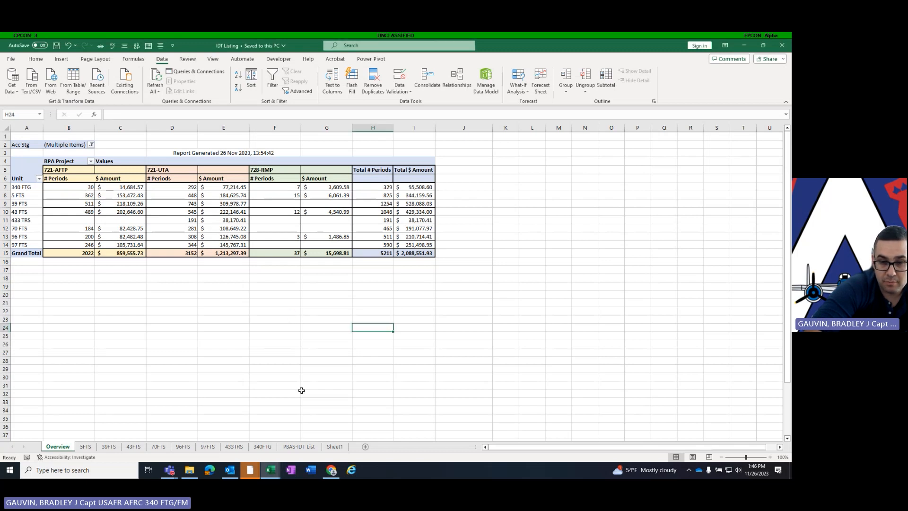
- Try to switch to the 22 AF SOF DEAMS workbook and dismiss the resulting message
left_click(268, 472)
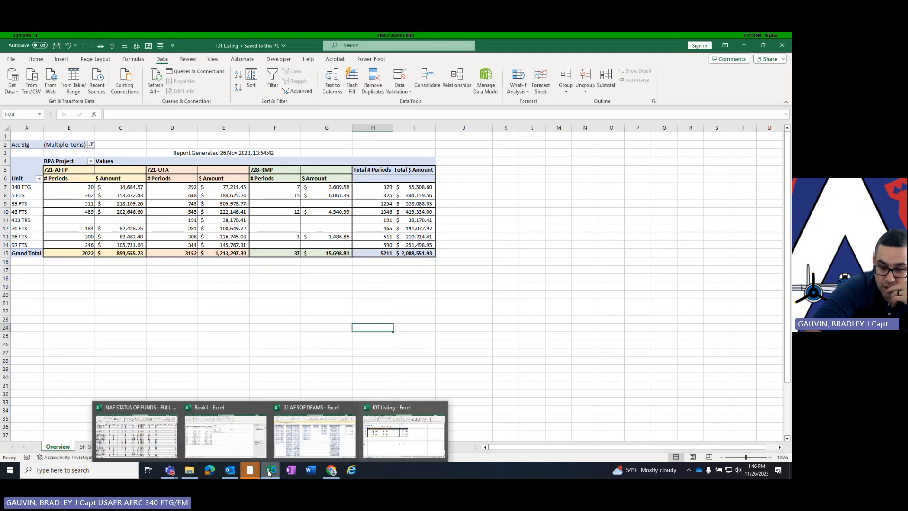
left_click(310, 437)
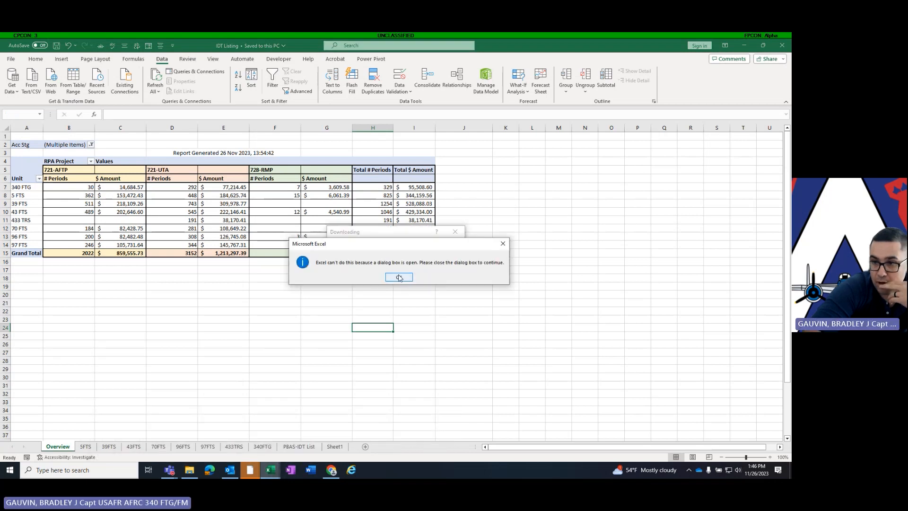
left_click(399, 278)
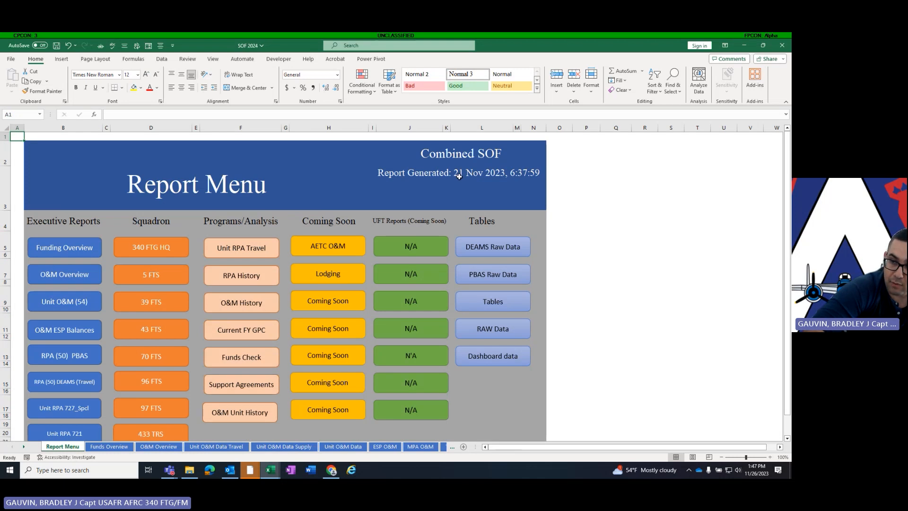
- Open the RPA (50) PBAS report from the Report Menu of the SOF 2024 workbook
scroll(90, 364, "down", 1)
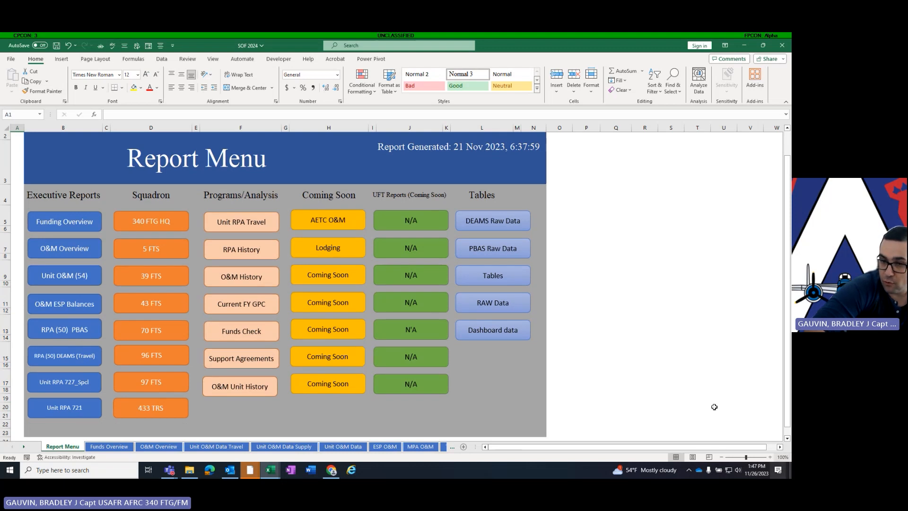
left_click(80, 332)
left_click(458, 409)
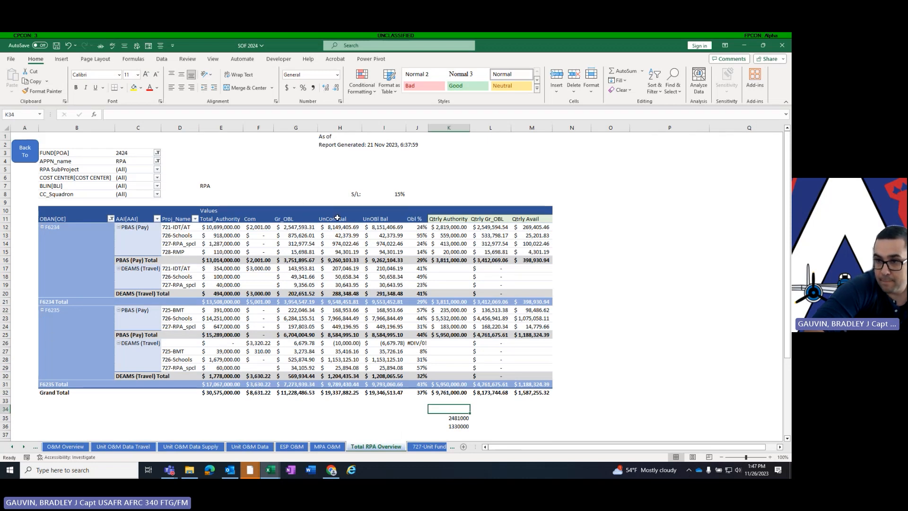
- Refresh all of SOF 2024's data with the Total RPA Overview pivot table selected, dismissing the pop-up warnings
left_click(348, 260)
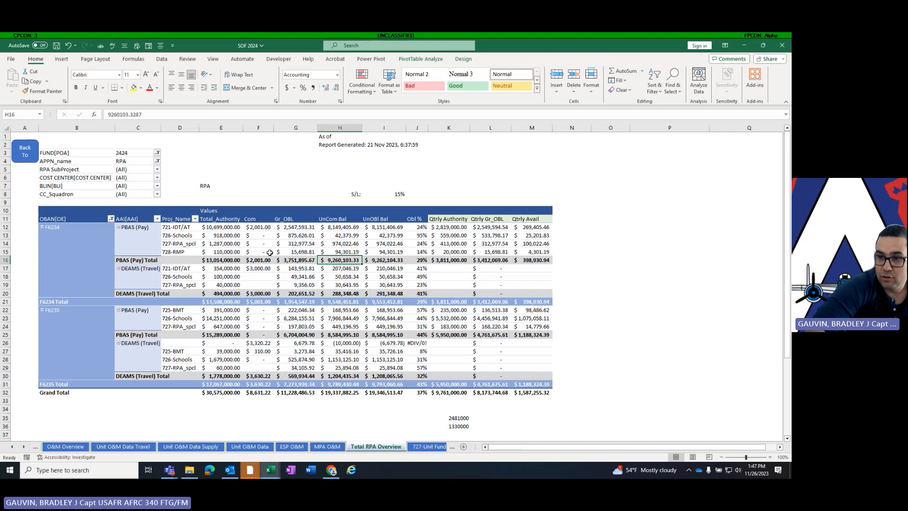
left_click(162, 60)
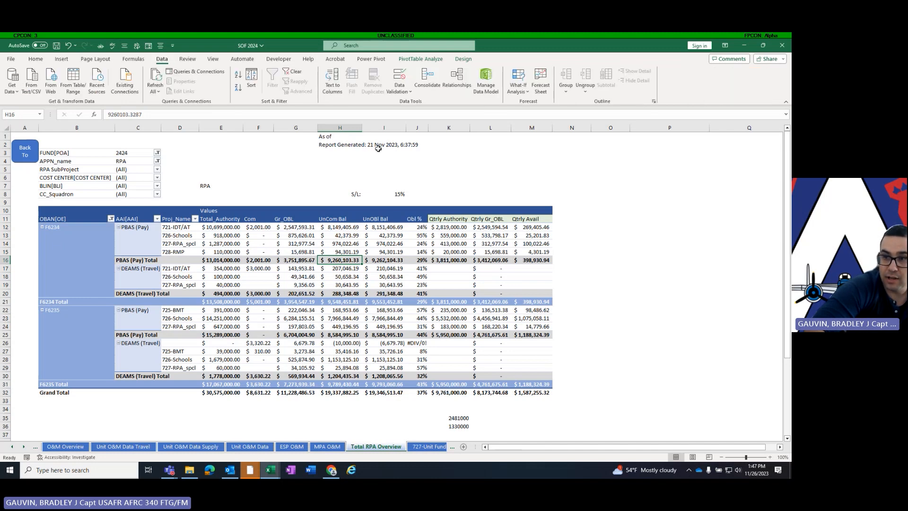
left_click(157, 78)
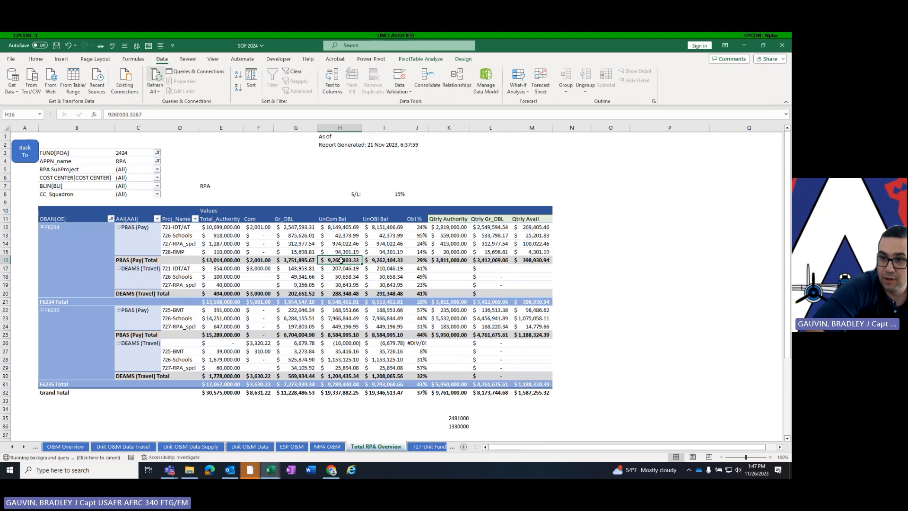
left_click(398, 277)
left_click(399, 277)
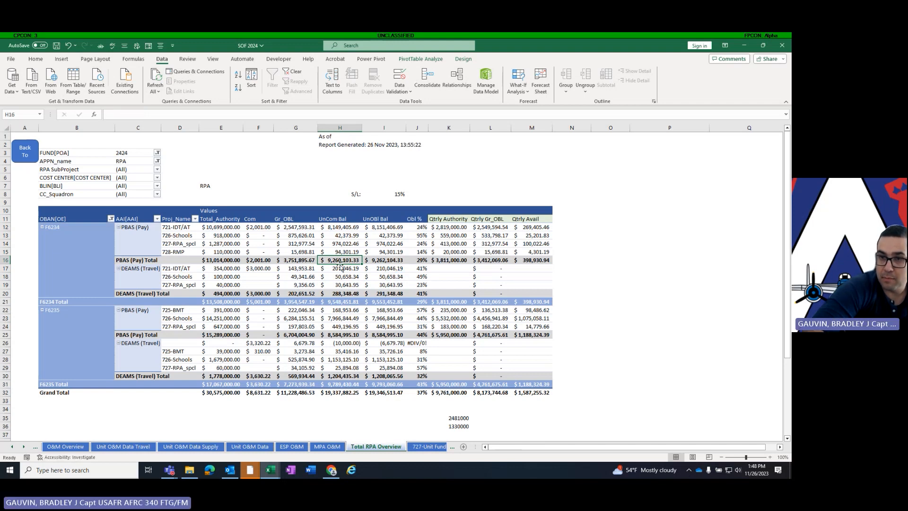
- Run Refresh All three more times on SOF 2024, dismissing the warnings after each pass
left_click(155, 74)
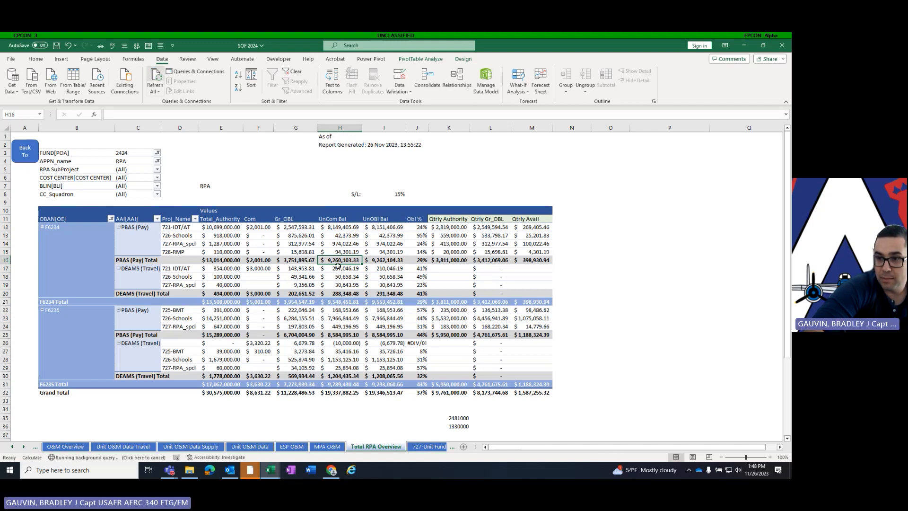
left_click(156, 79)
left_click(405, 279)
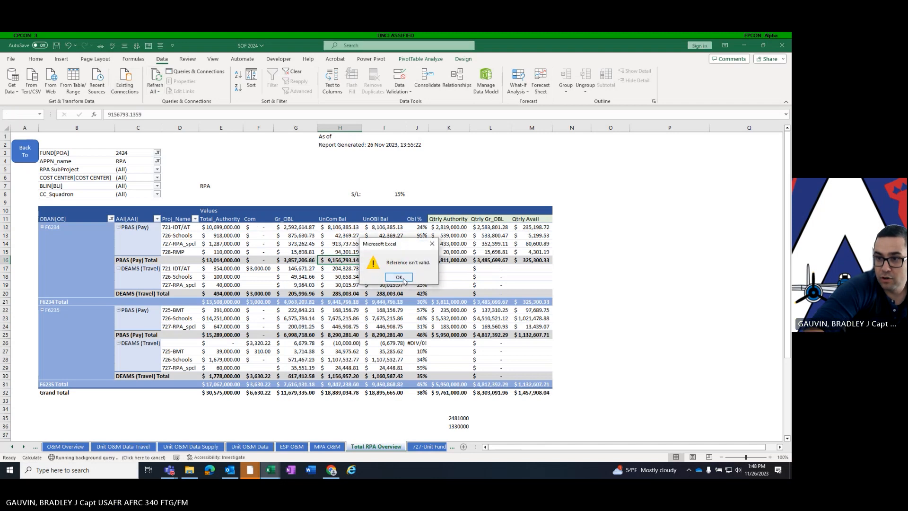
left_click(406, 279)
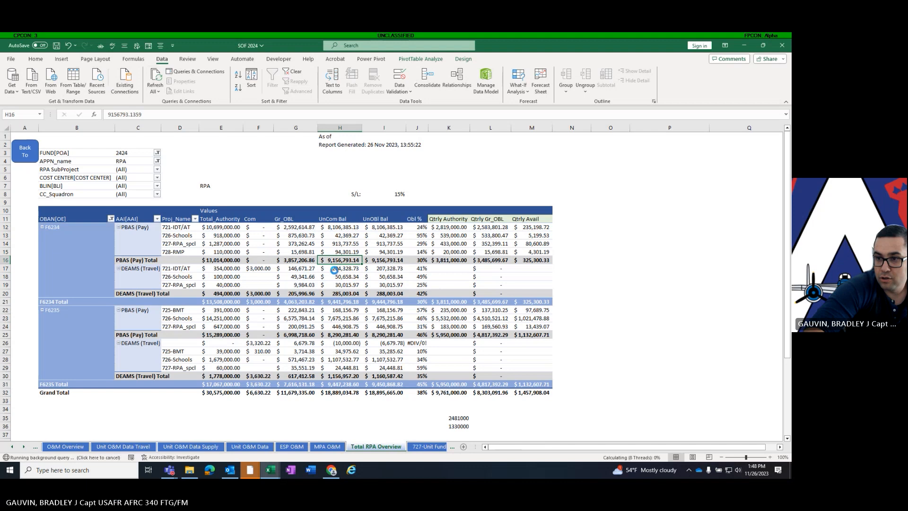
left_click(158, 80)
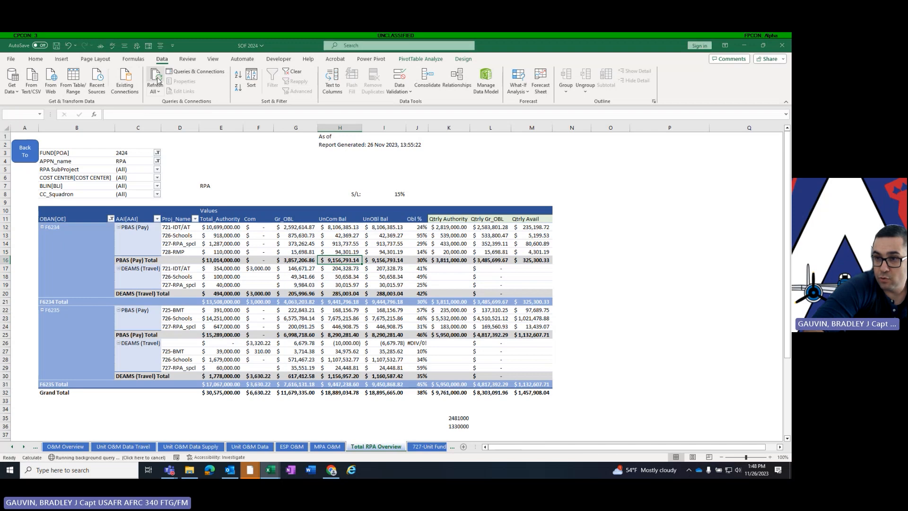
left_click(396, 276)
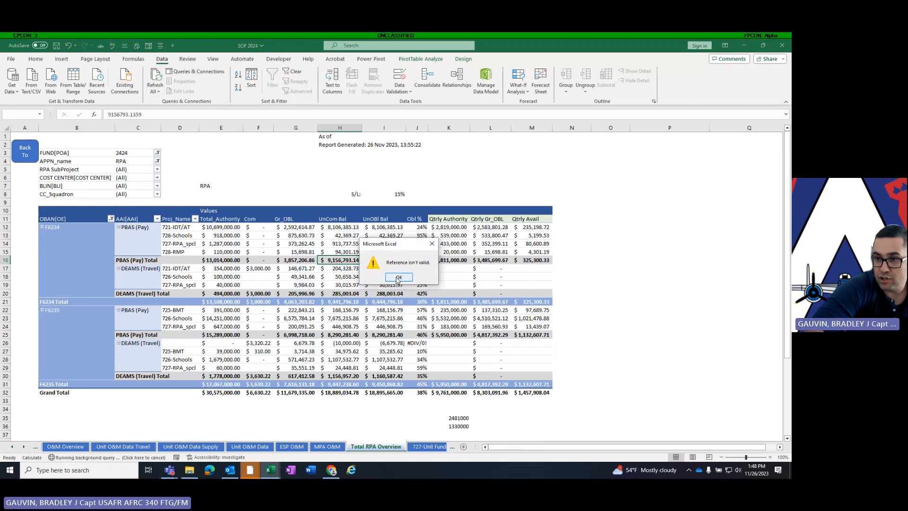
left_click(396, 277)
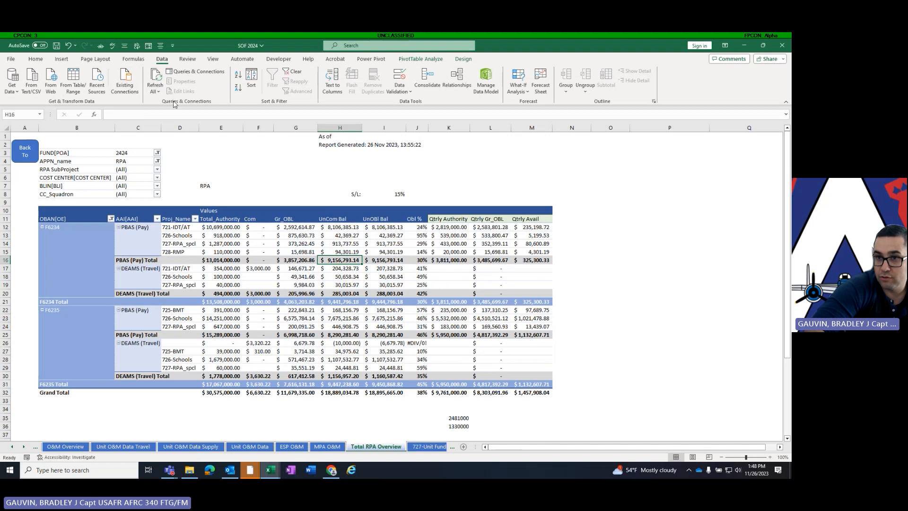
left_click(155, 76)
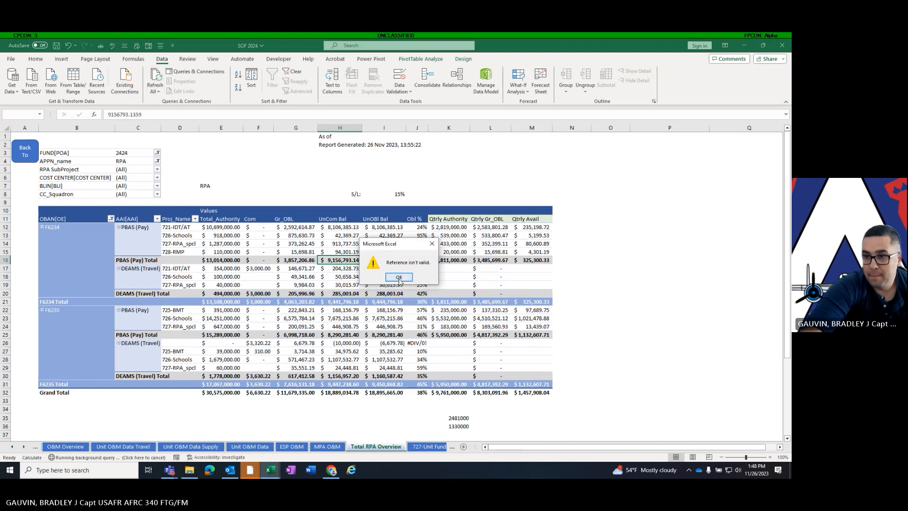
left_click(398, 277)
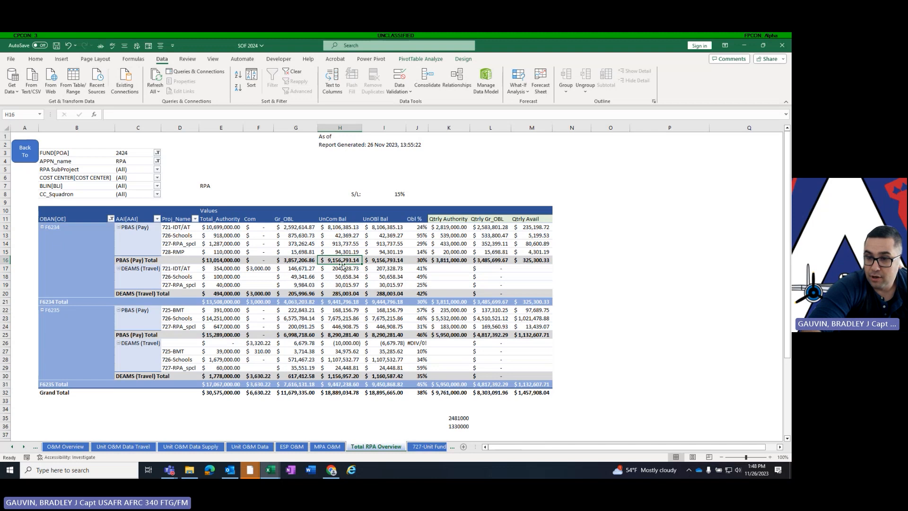
- Check the report date on the RPA (50) PBAS report, return to the Report Menu and save SOF 2024
left_click(26, 152)
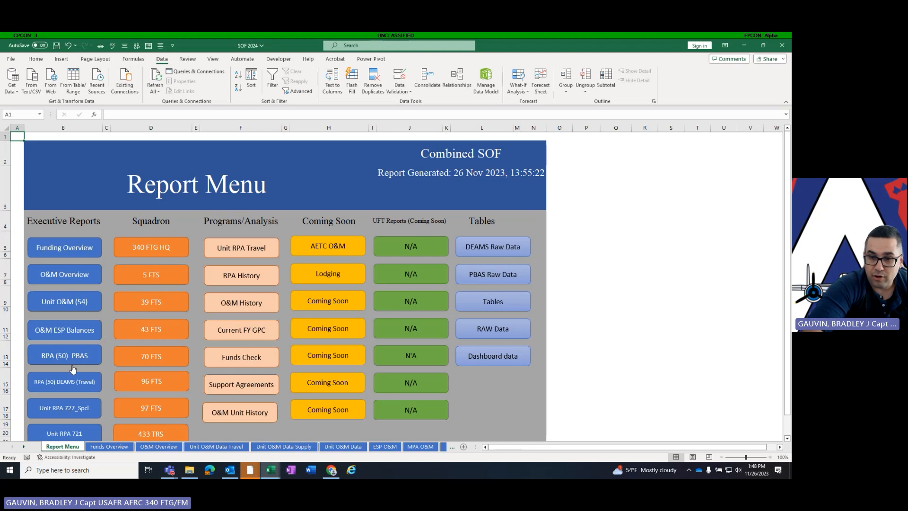
left_click(85, 358)
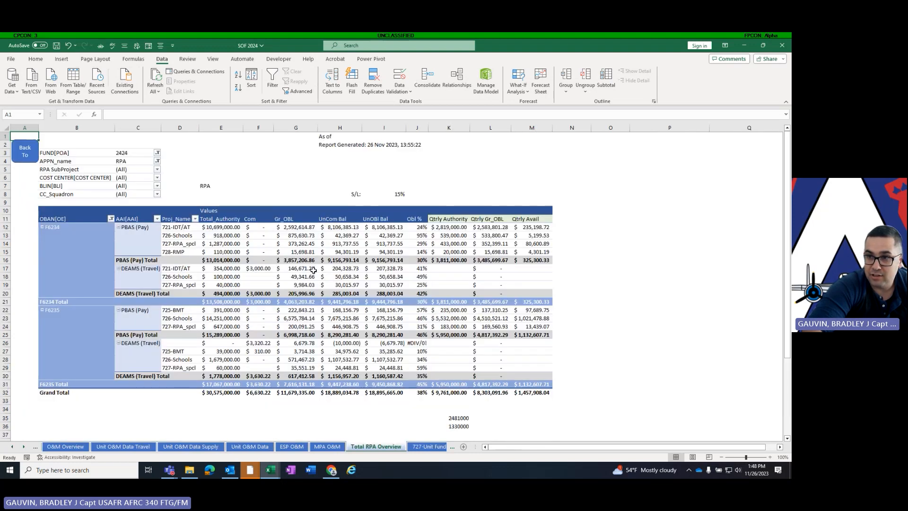
left_click(356, 142)
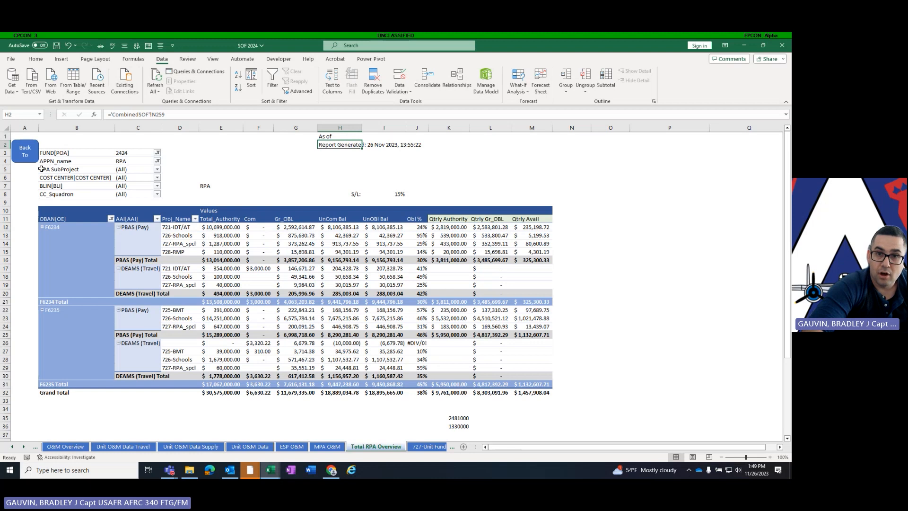
left_click(30, 160)
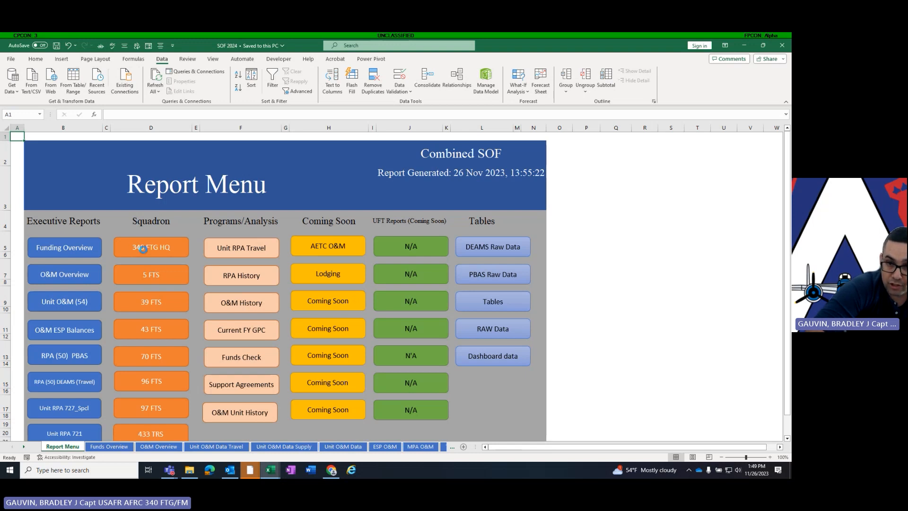
- Open the 340 FTG HQ squadron report, inspect its DEAMS pivot table and return to the Report Menu
left_click(152, 253)
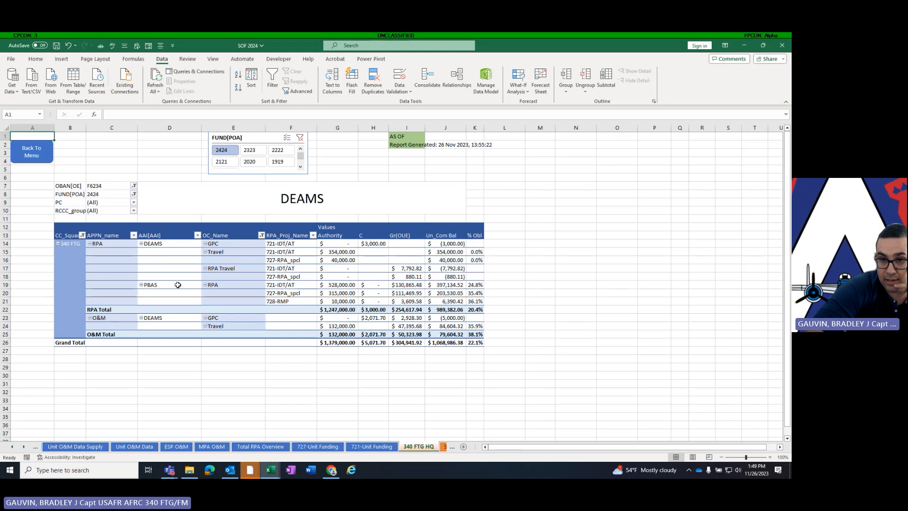
left_click(168, 257)
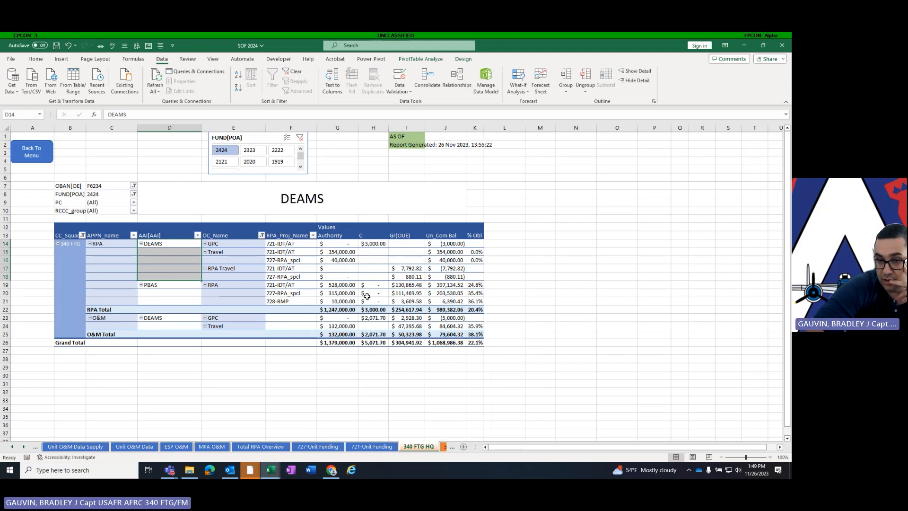
left_click(23, 149)
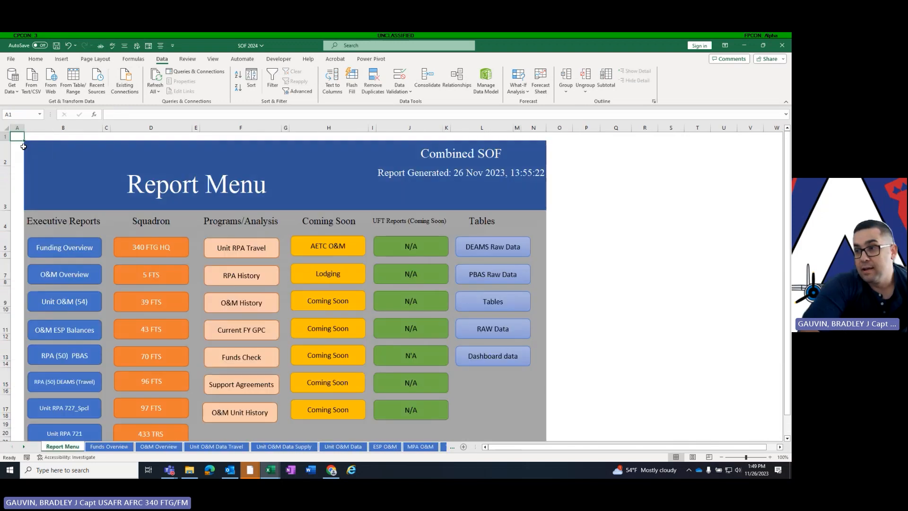